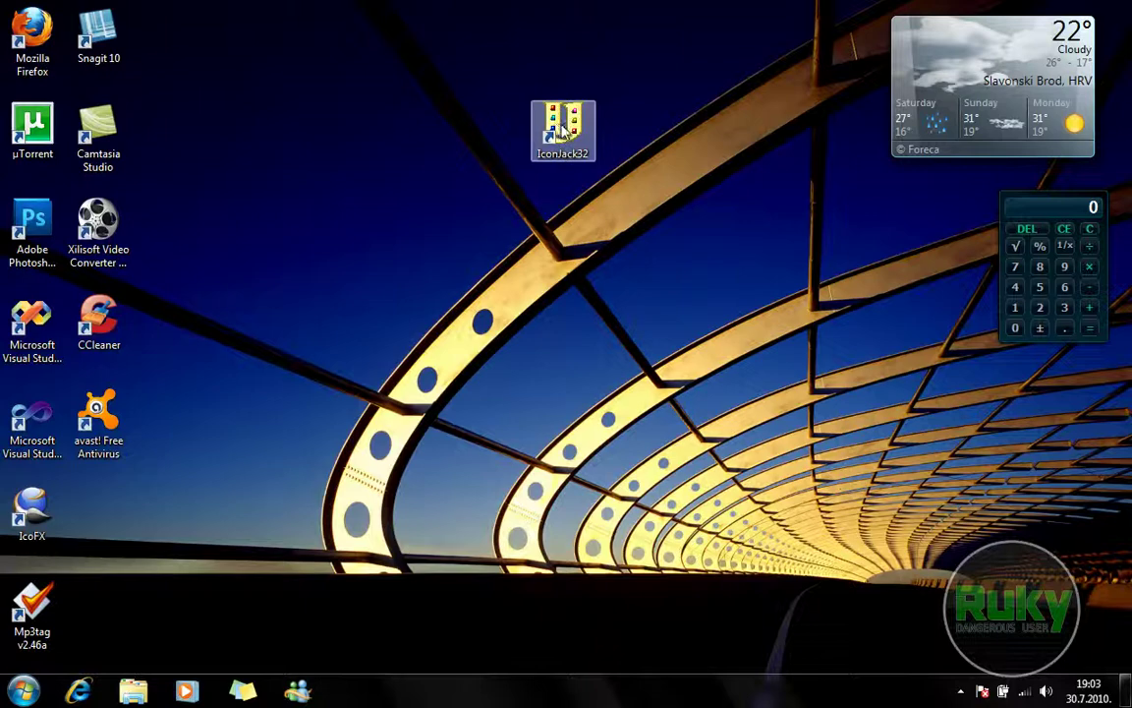
Launch IconJack32 from its desktop shortcut, starting with an empty untitled collection.
{"action": "double_click", "coordinate": [563, 131]}
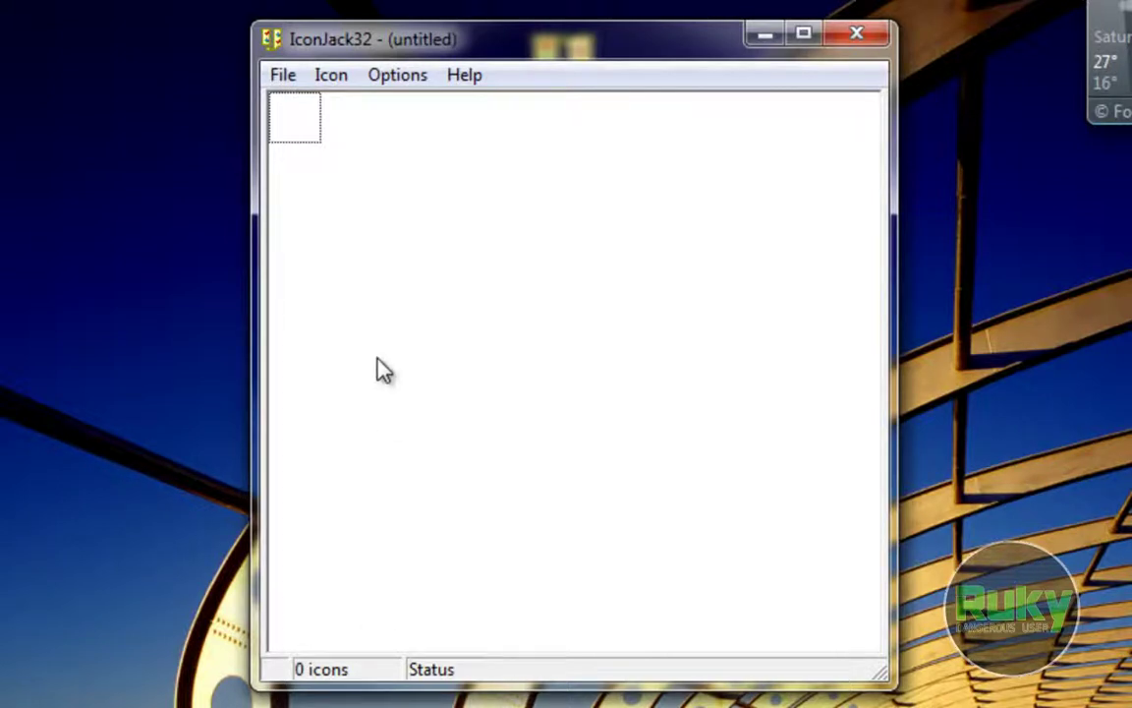
{"action": "left_click", "coordinate": [284, 77]}
{"action": "left_click", "coordinate": [285, 77]}
Import all 219 icons from System32's imageres.dll into the untitled collection.
{"action": "left_click", "coordinate": [286, 76]}
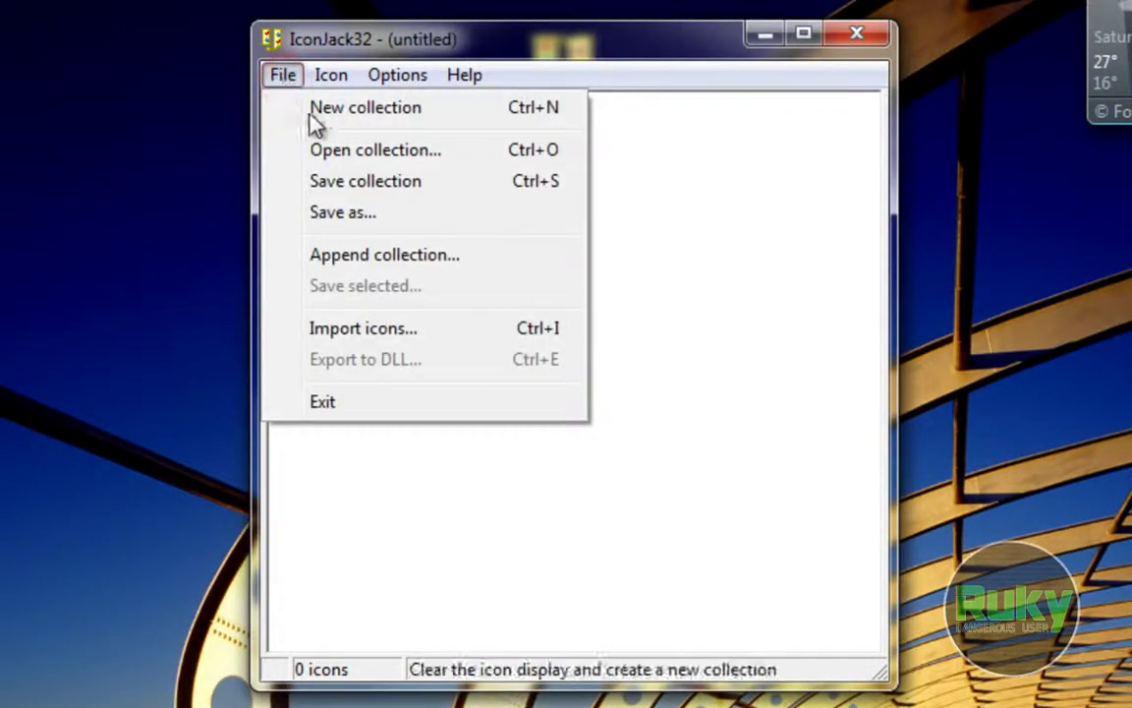
{"action": "left_click", "coordinate": [408, 328]}
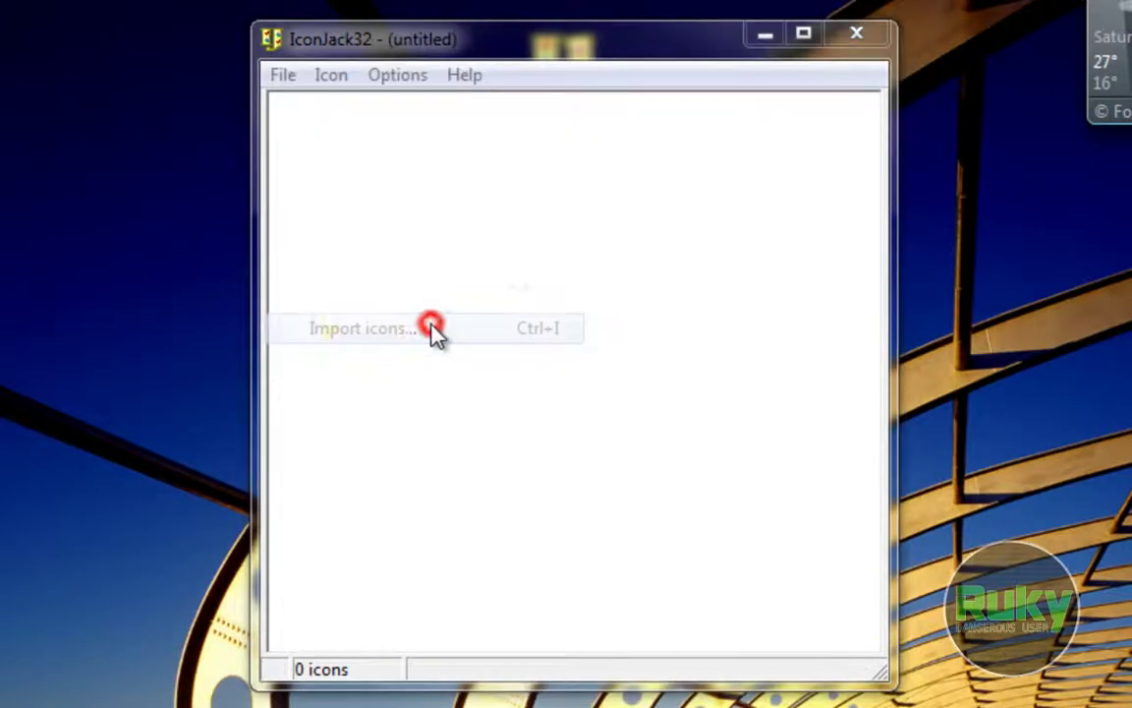
{"action": "left_click", "coordinate": [593, 445]}
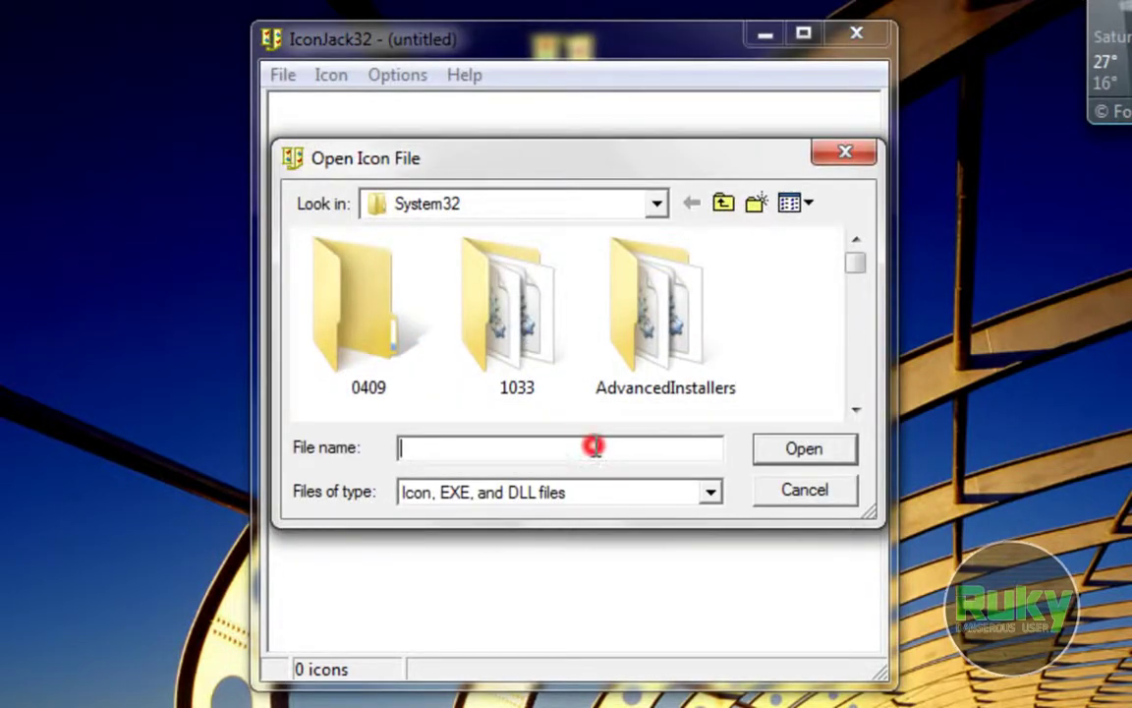
{"action": "type", "text": "image"}
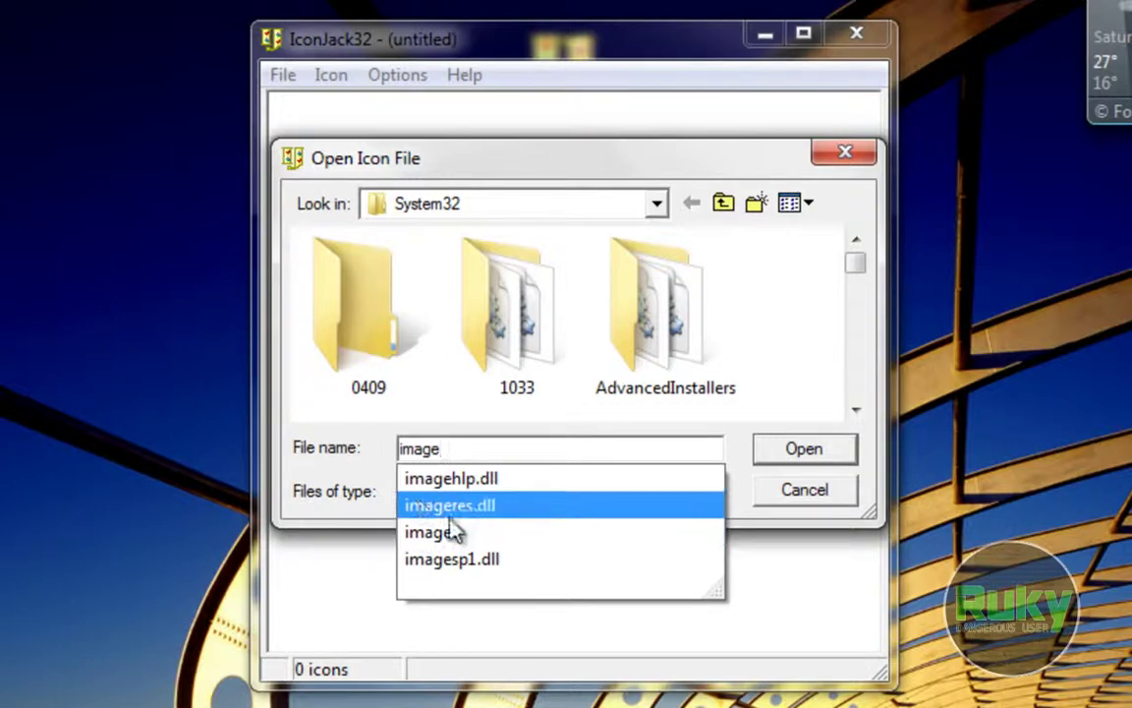
{"action": "left_click", "coordinate": [457, 504]}
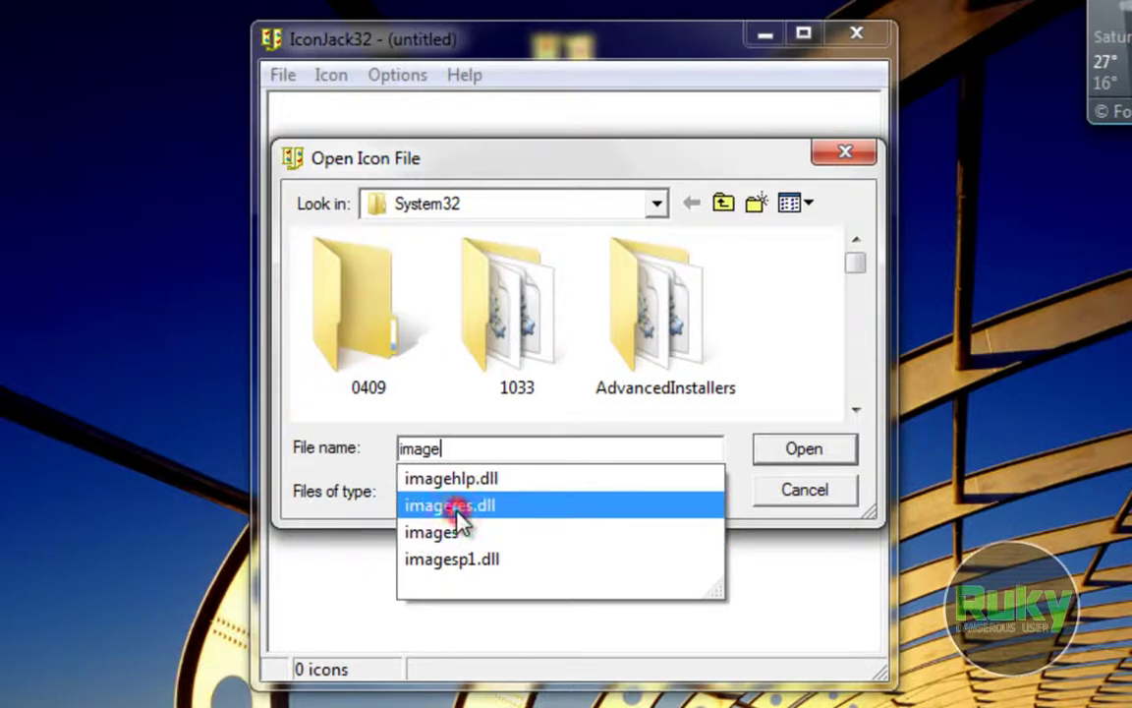
{"action": "left_click", "coordinate": [817, 454]}
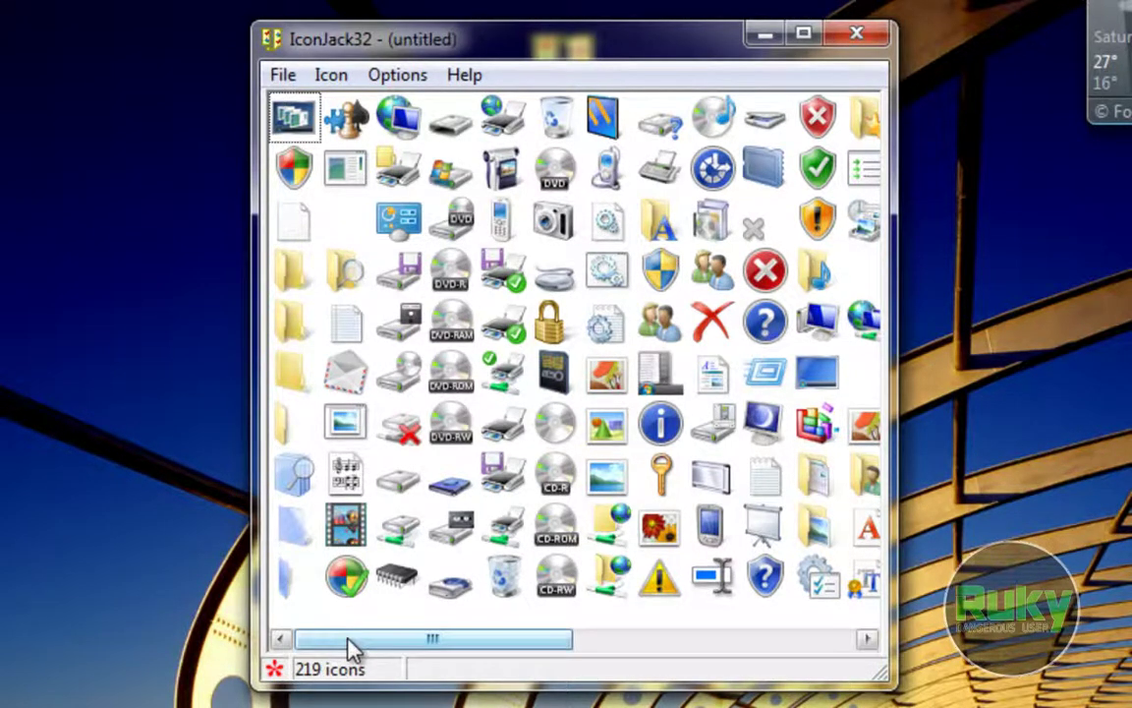
{"action": "left_click_drag", "start_coordinate": [352, 649], "coordinate": [298, 596]}
{"action": "left_click", "coordinate": [450, 320]}
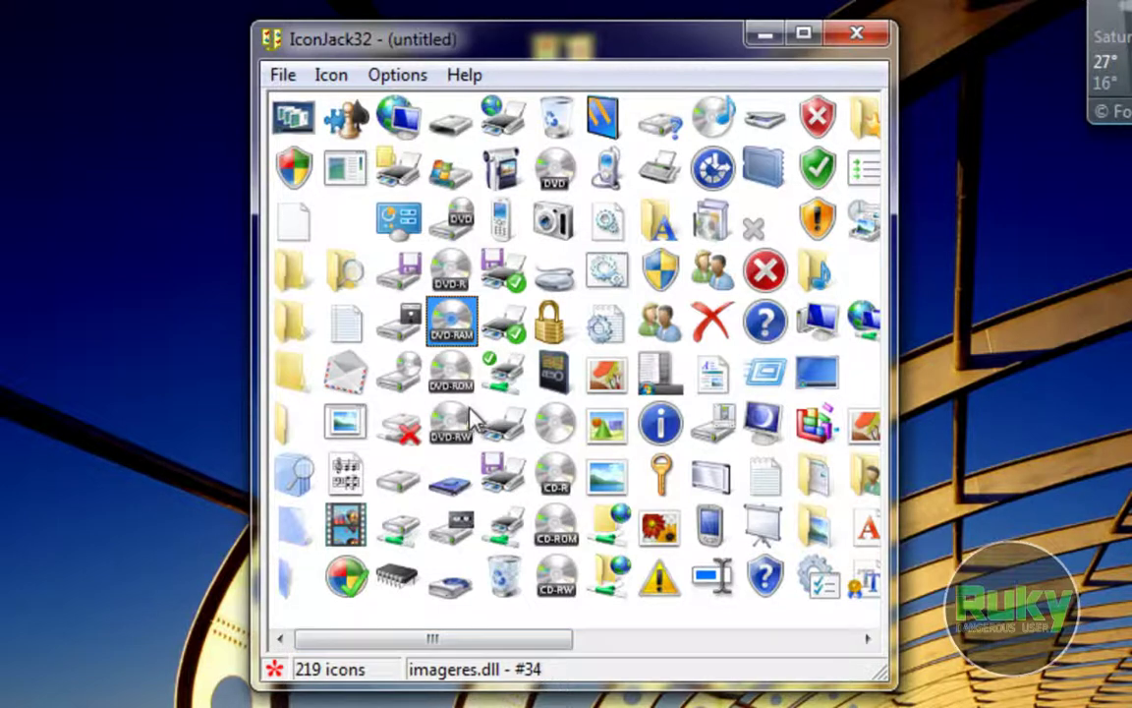
{"action": "left_click", "coordinate": [285, 123]}
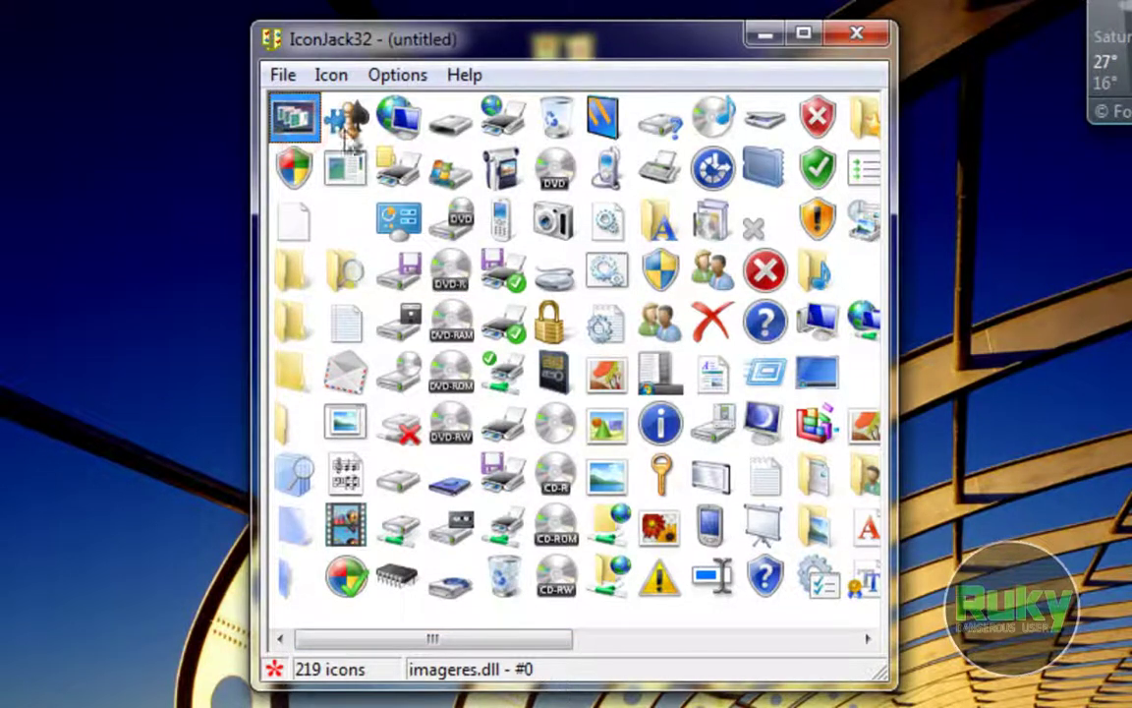
{"action": "left_click", "coordinate": [285, 75]}
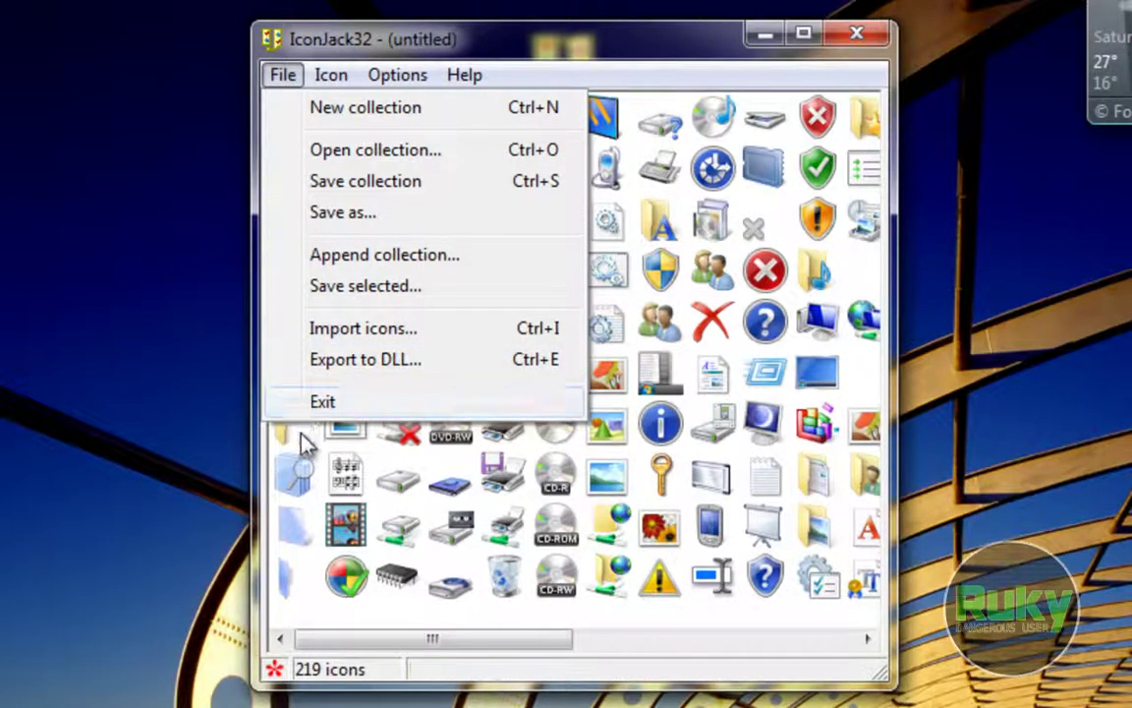
{"action": "mouse_move", "coordinate": [336, 90]}
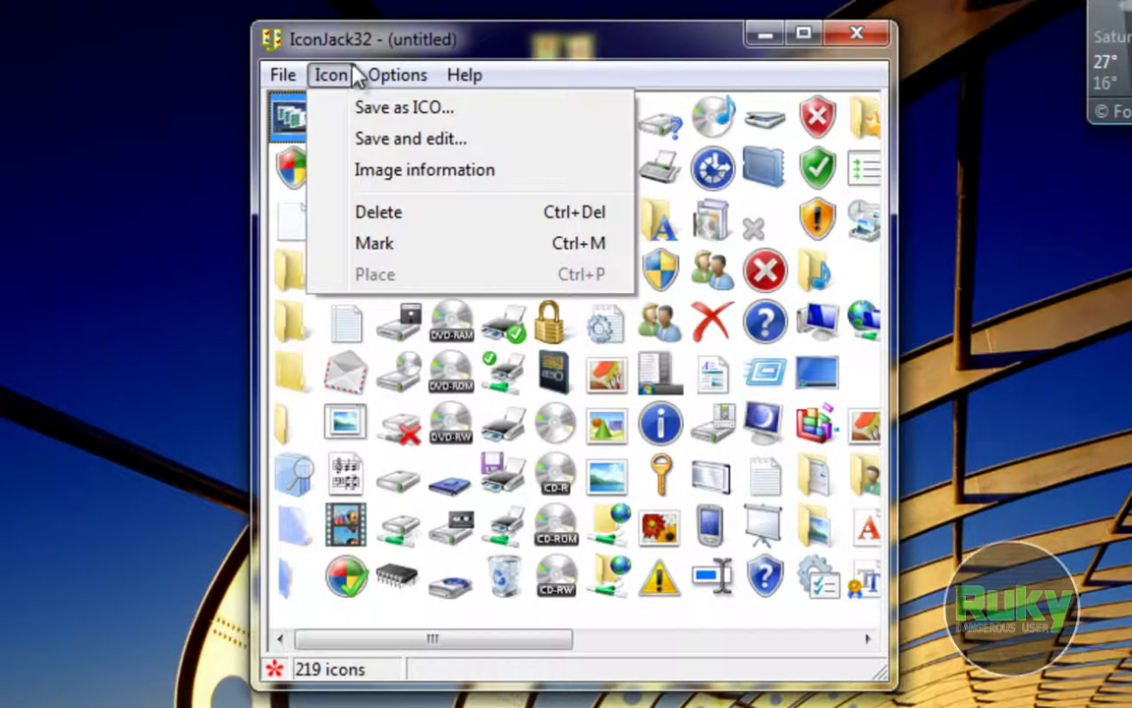
{"action": "mouse_move", "coordinate": [380, 79]}
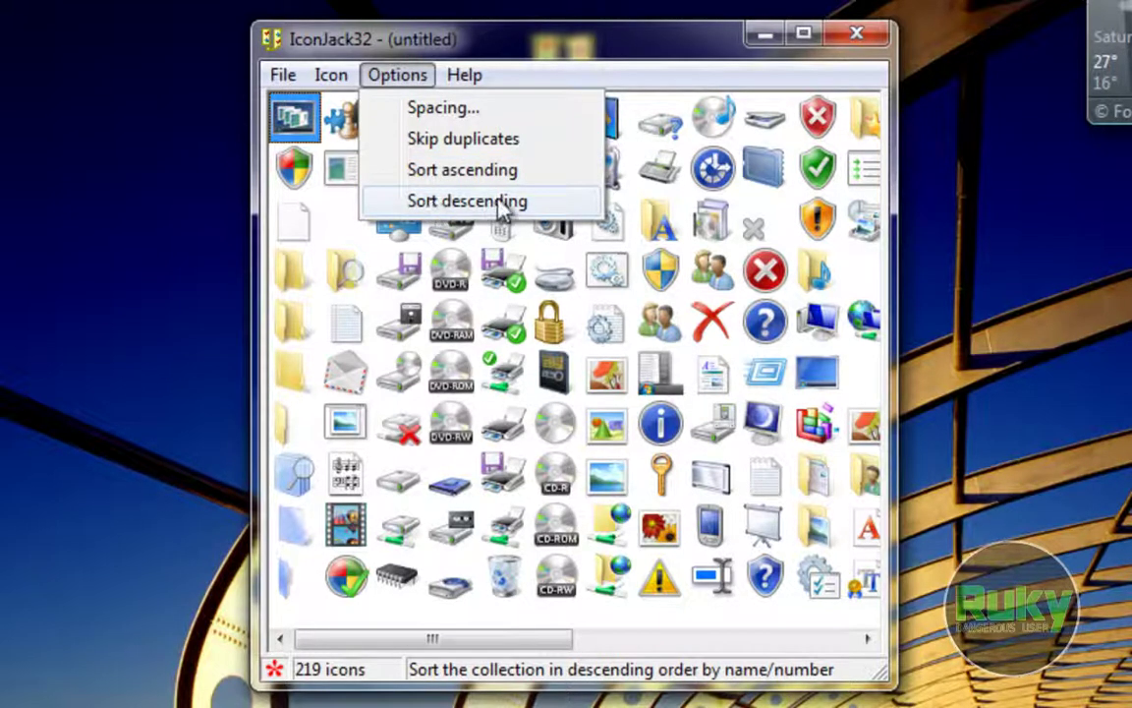
{"action": "mouse_move", "coordinate": [464, 78]}
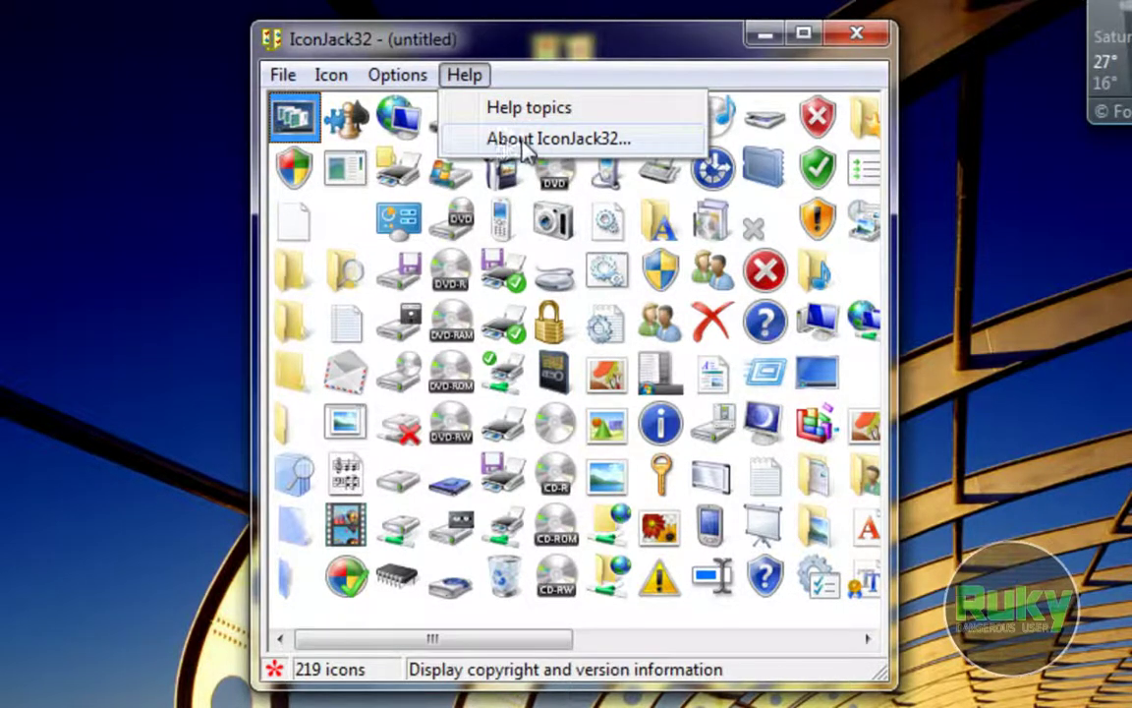
{"action": "left_click", "coordinate": [568, 143]}
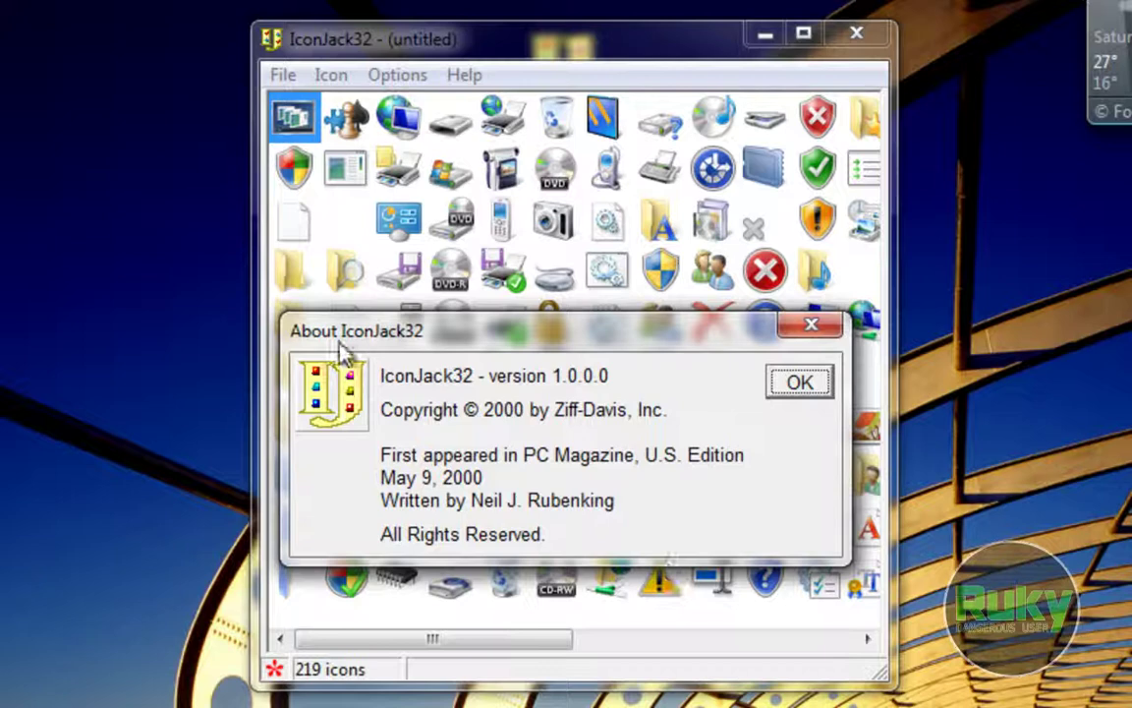
{"action": "left_click", "coordinate": [786, 385]}
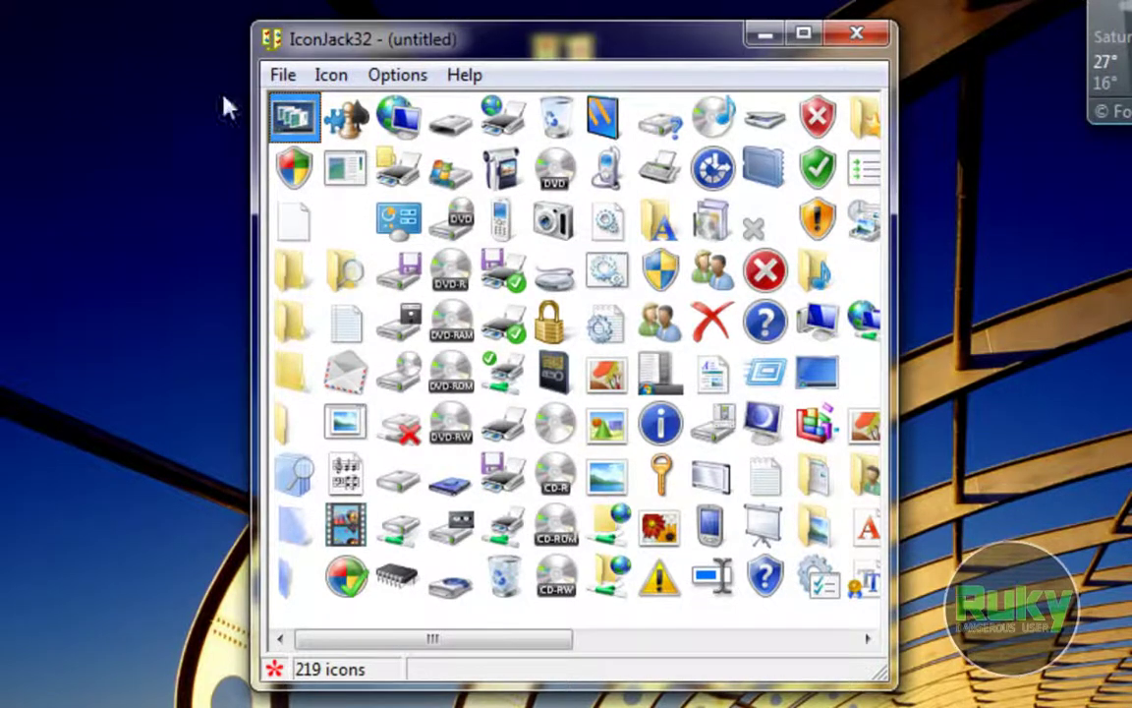
Save the collection to the Desktop as imageres.IJF.
{"action": "left_click", "coordinate": [280, 76]}
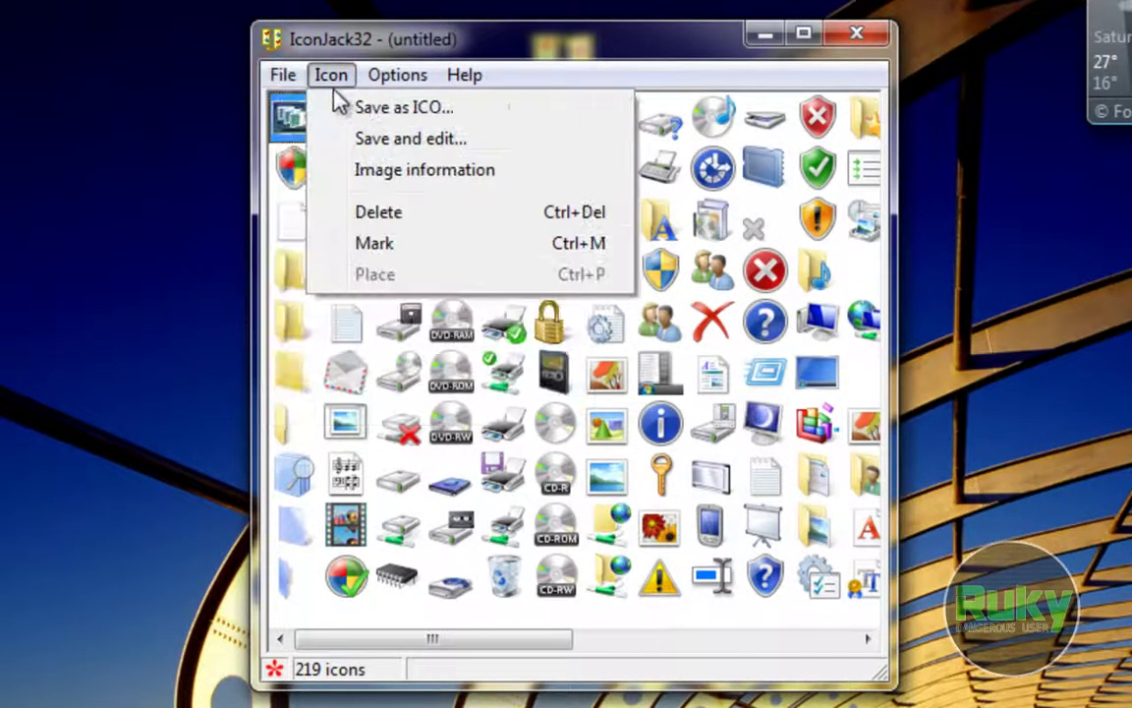
{"action": "left_click", "coordinate": [295, 179]}
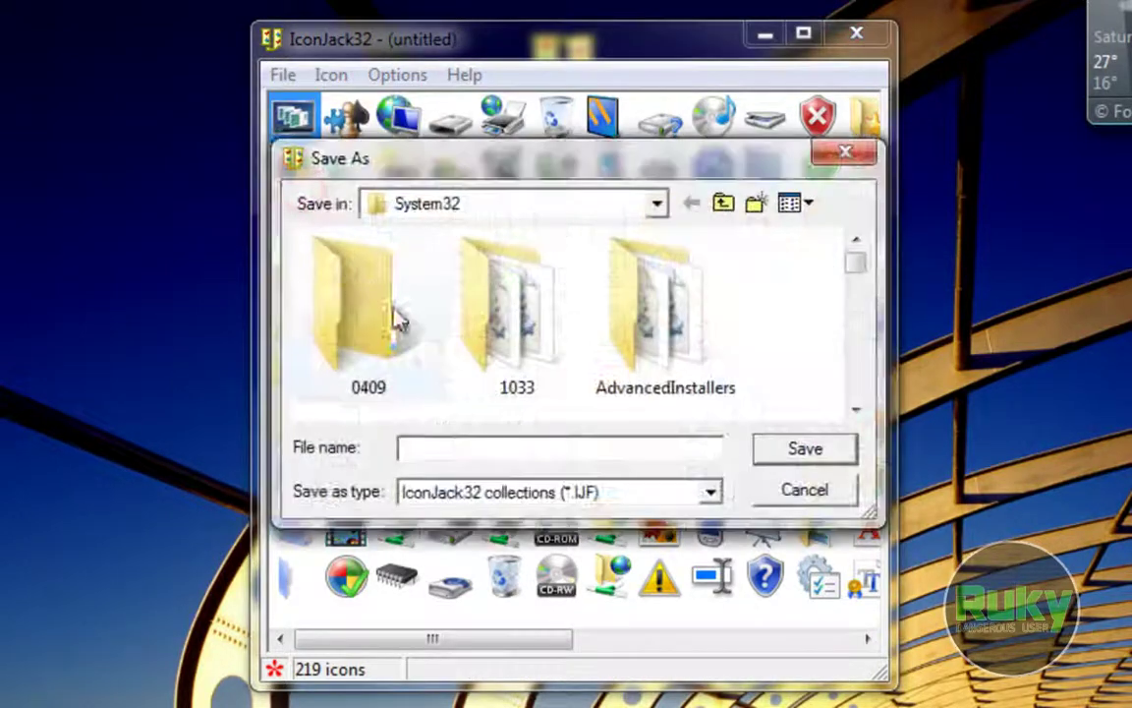
{"action": "left_click", "coordinate": [482, 208]}
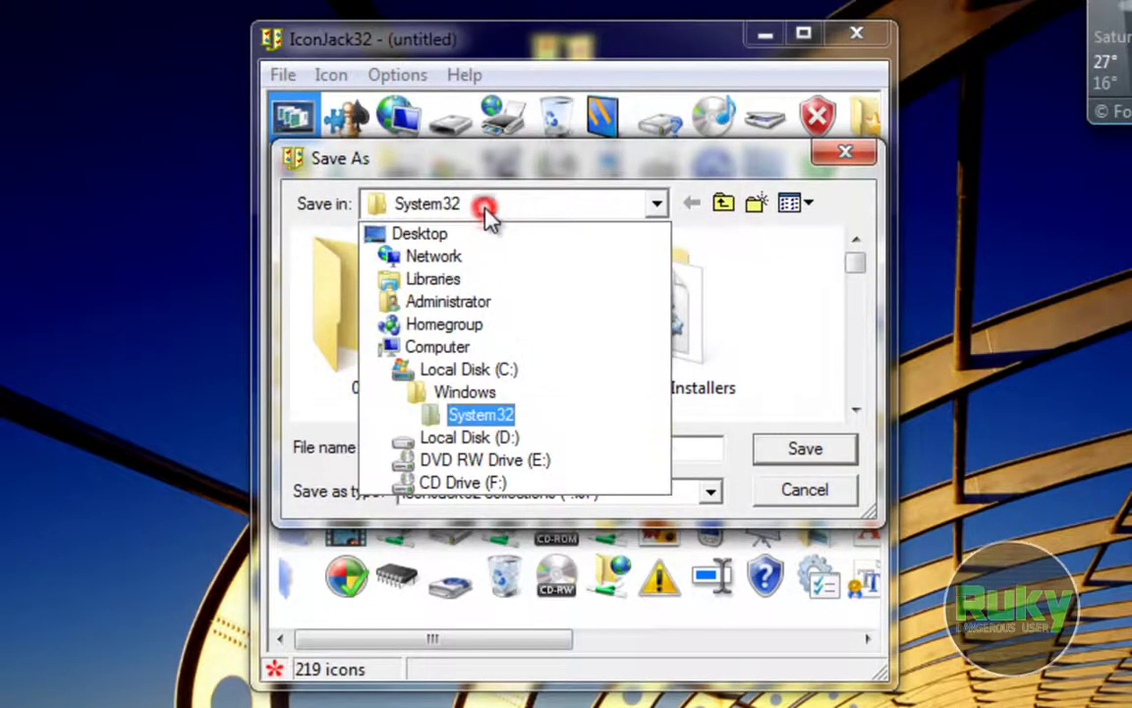
{"action": "left_click", "coordinate": [425, 236]}
{"action": "left_click", "coordinate": [445, 444]}
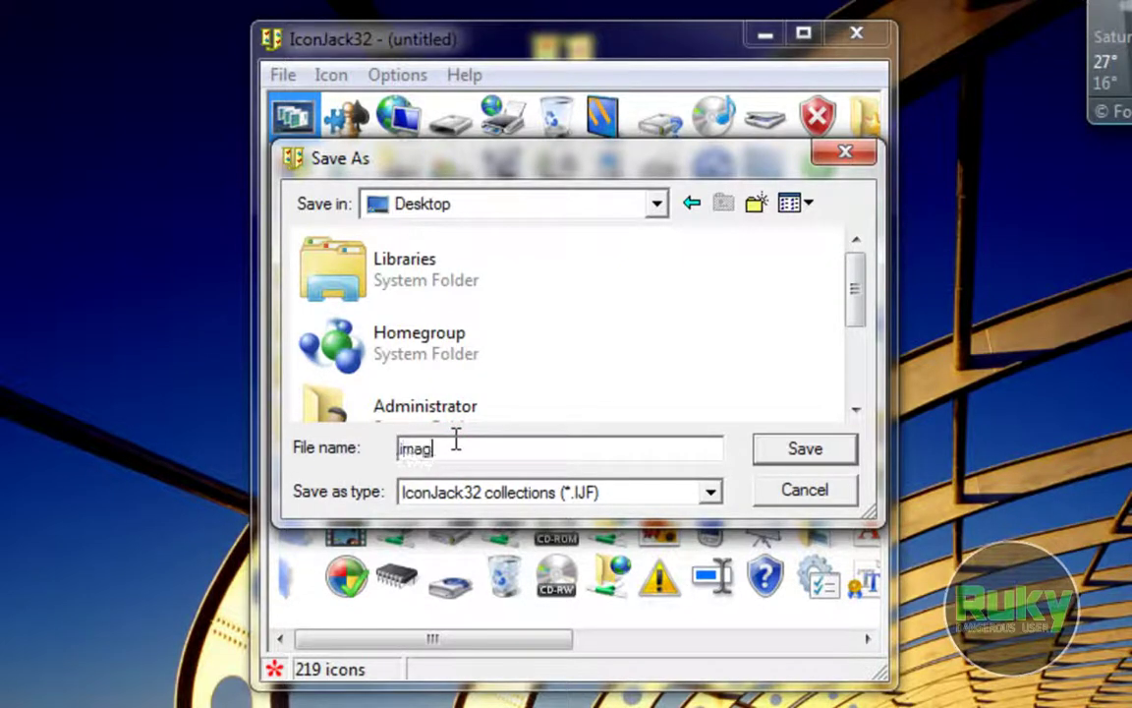
{"action": "left_click", "coordinate": [831, 448]}
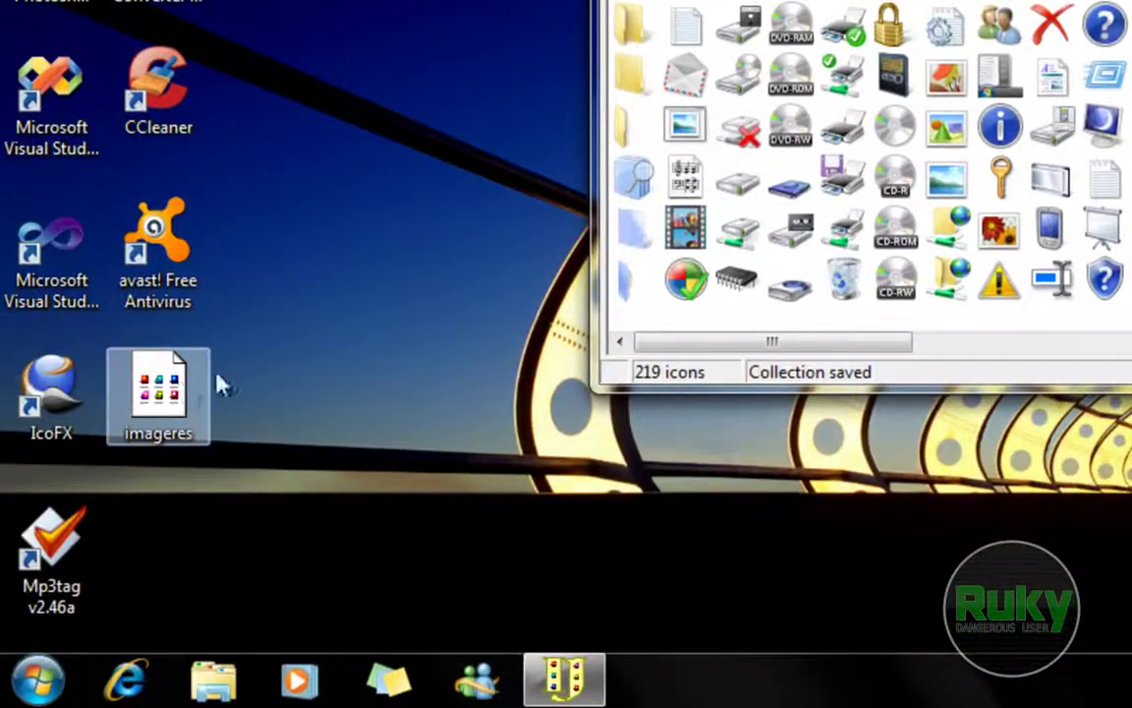
Locate and select the new imageres file on the desktop.
{"action": "left_click_drag", "start_coordinate": [255, 337], "coordinate": [241, 355]}
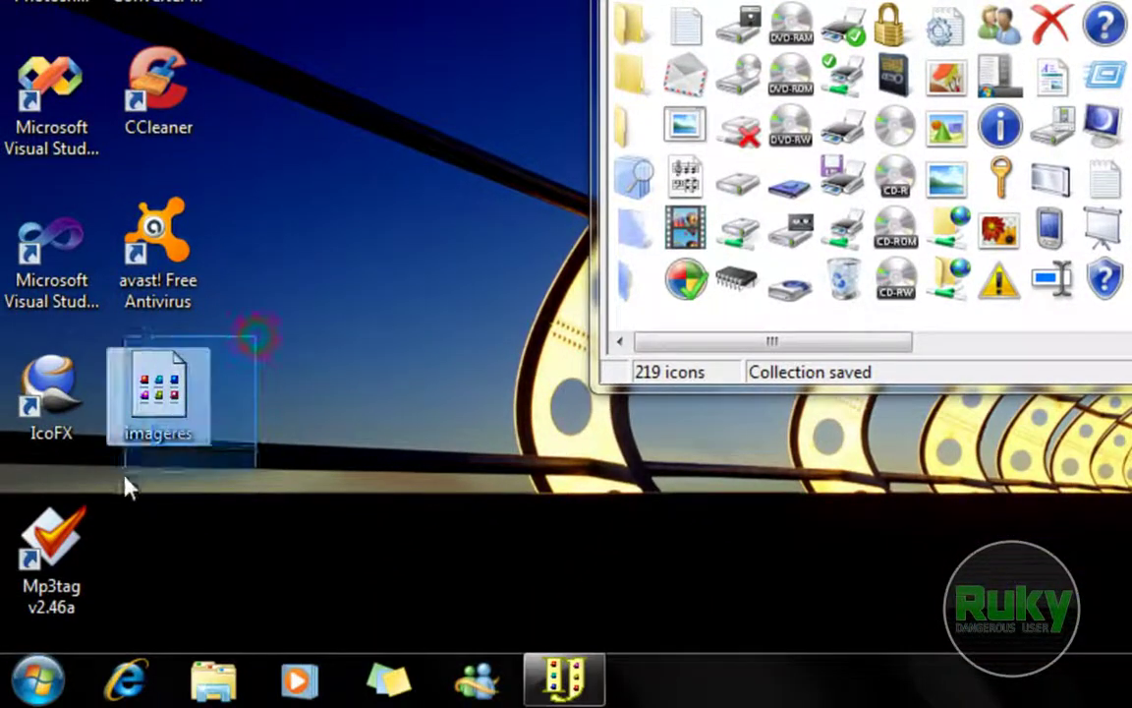
{"action": "left_click_drag", "start_coordinate": [127, 487], "coordinate": [182, 473]}
{"action": "left_click", "coordinate": [152, 389]}
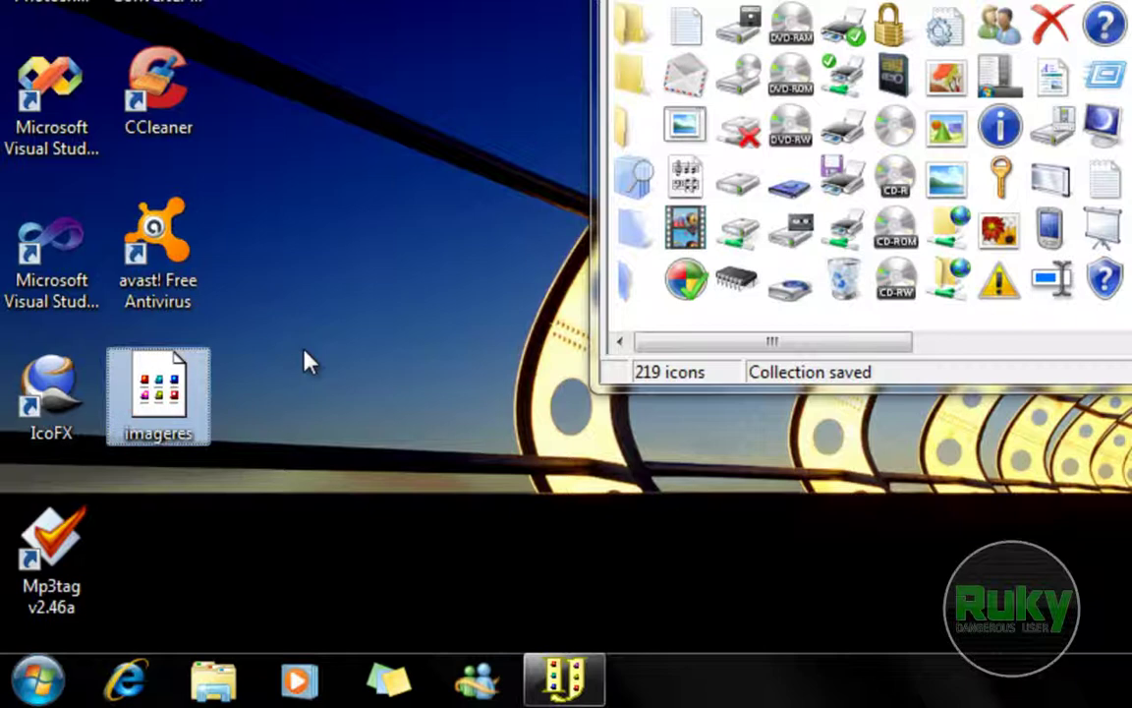
{"action": "left_click", "coordinate": [501, 591]}
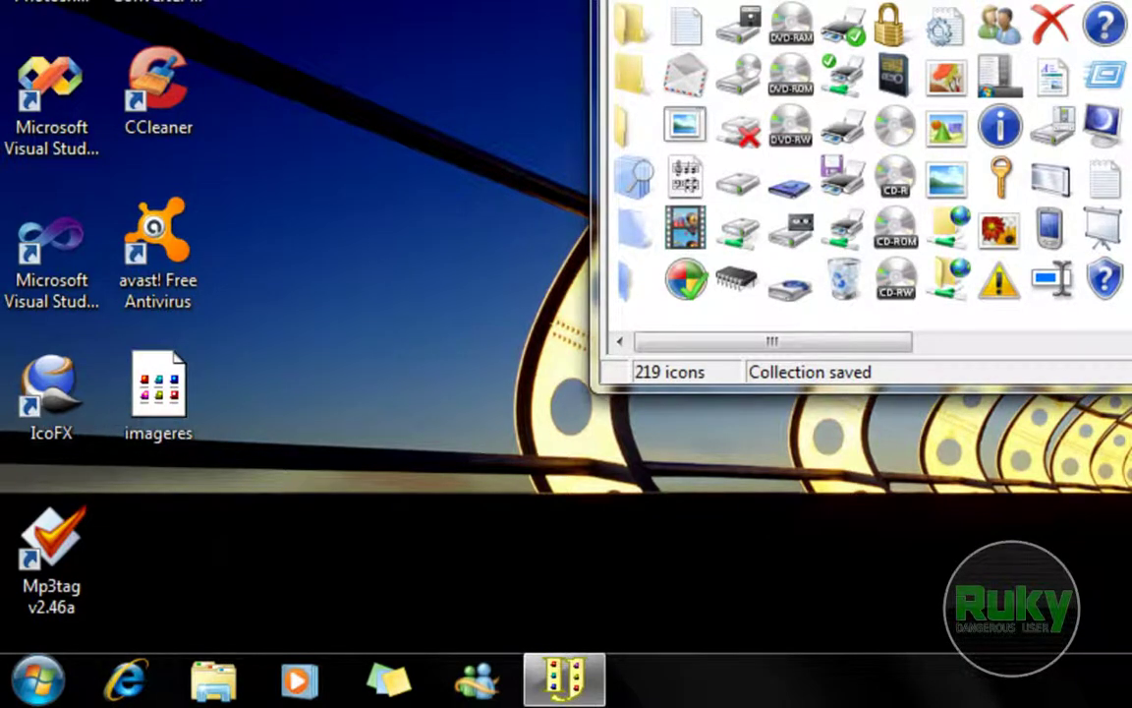
{"action": "left_click", "coordinate": [156, 440]}
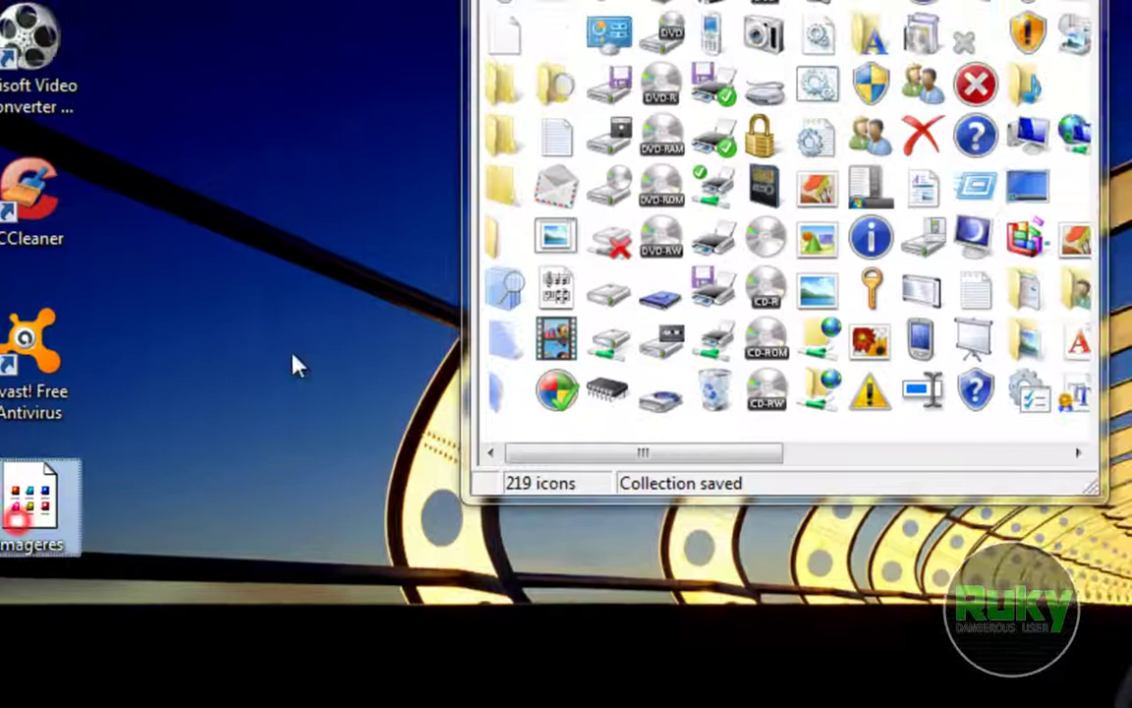
{"action": "left_click", "coordinate": [342, 218]}
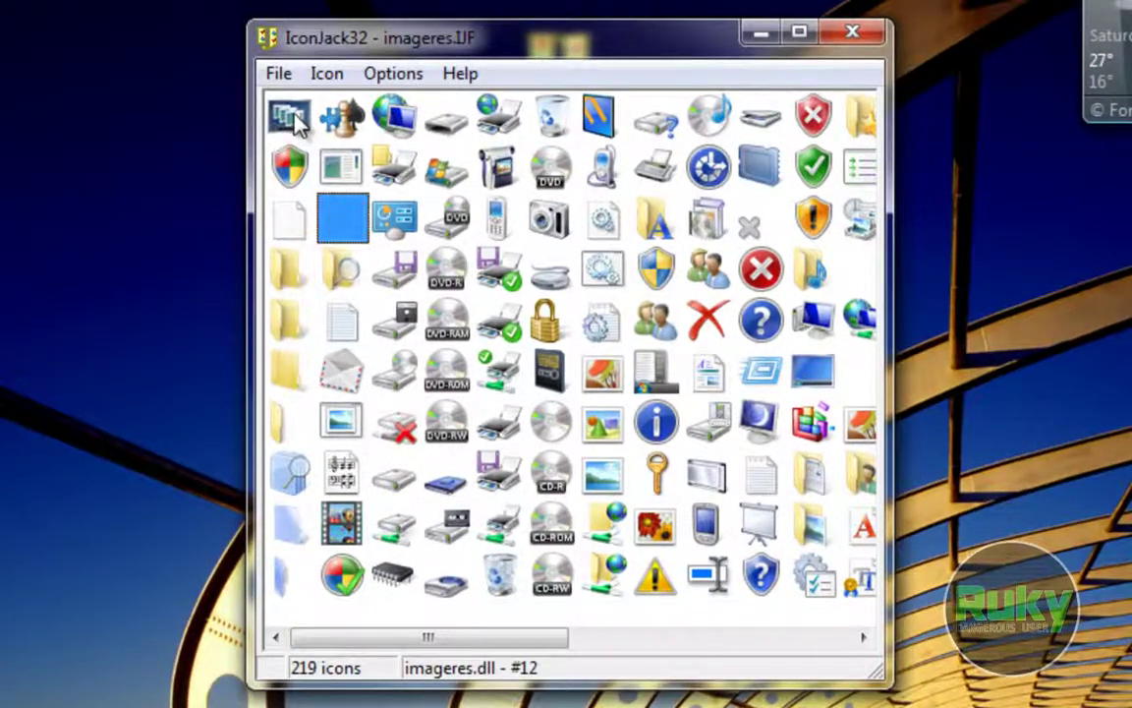
Select icons #0 through #33, bring up their context menu, then reset the selection.
{"action": "left_click", "coordinate": [290, 116]}
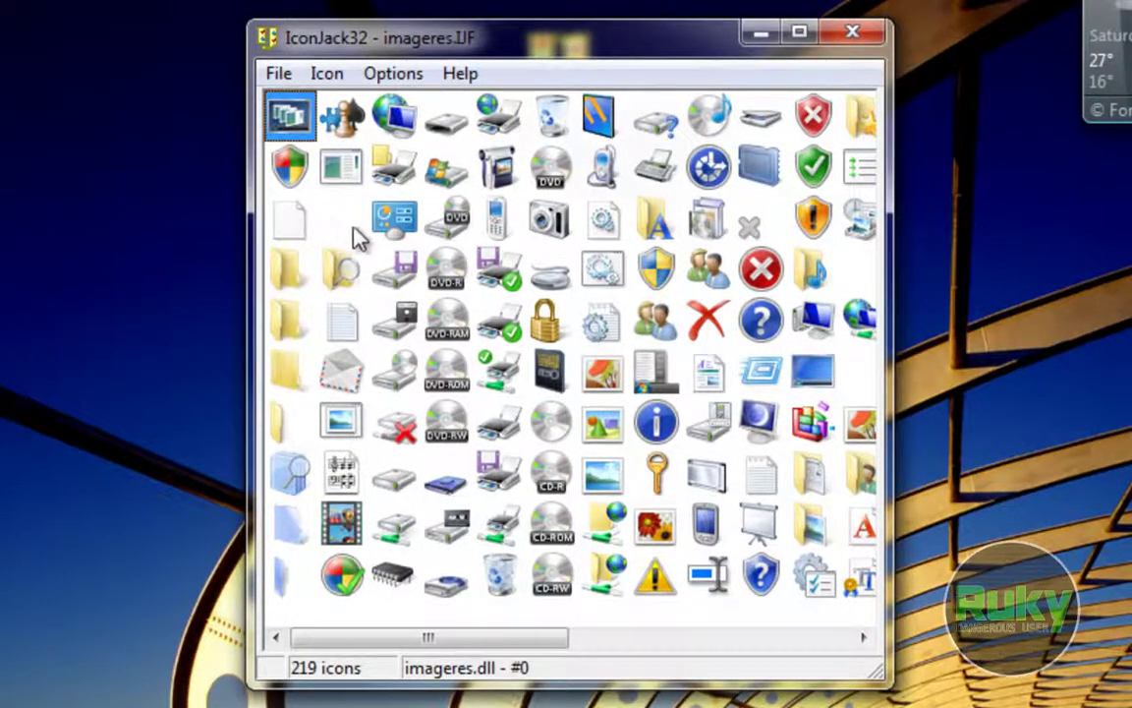
{"action": "left_click", "coordinate": [438, 275], "text": "shift"}
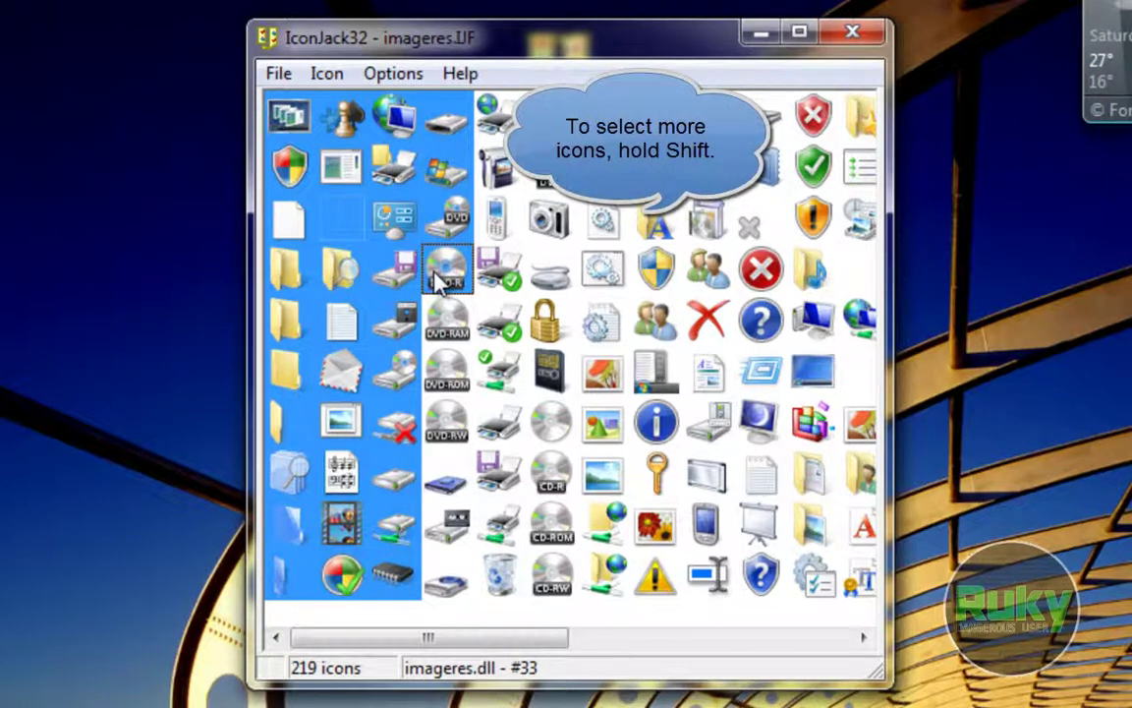
{"action": "right_click", "coordinate": [438, 280]}
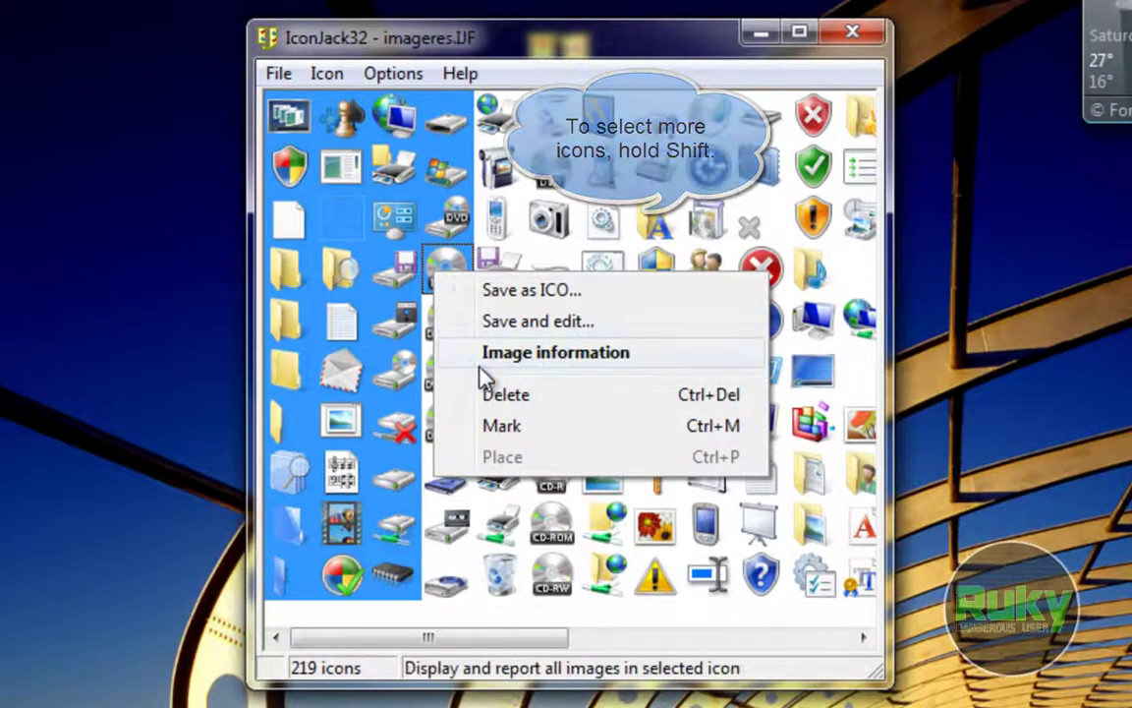
{"action": "left_click", "coordinate": [332, 77]}
{"action": "left_click", "coordinate": [327, 74]}
{"action": "left_click", "coordinate": [341, 365]}
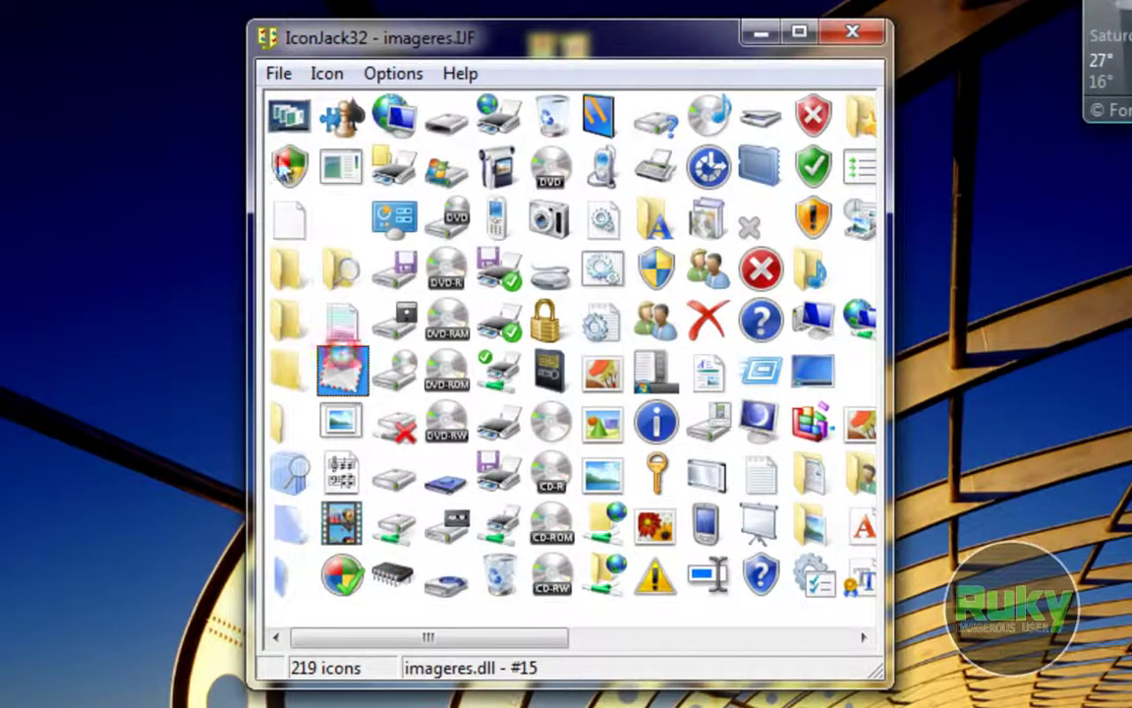
Select the first icon through DVD-RAM and delete those 35 icons, leaving 184.
{"action": "left_click", "coordinate": [288, 116]}
{"action": "left_click", "coordinate": [447, 319], "text": "shift"}
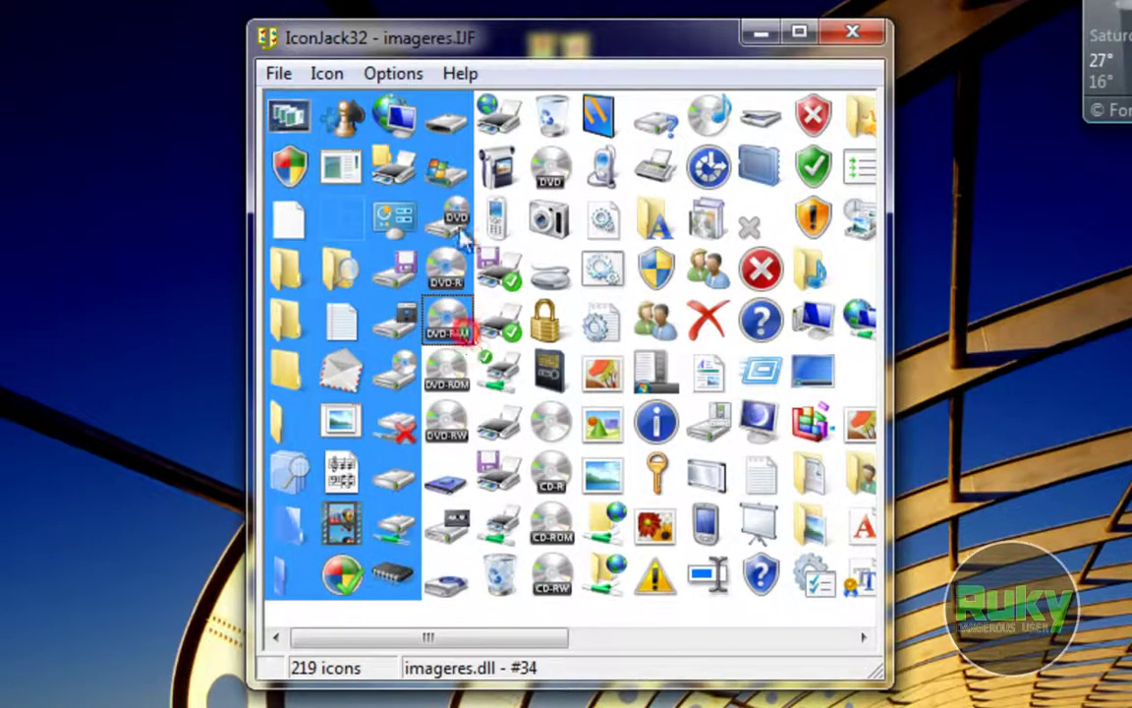
{"action": "left_click", "coordinate": [327, 74]}
{"action": "left_click", "coordinate": [359, 210]}
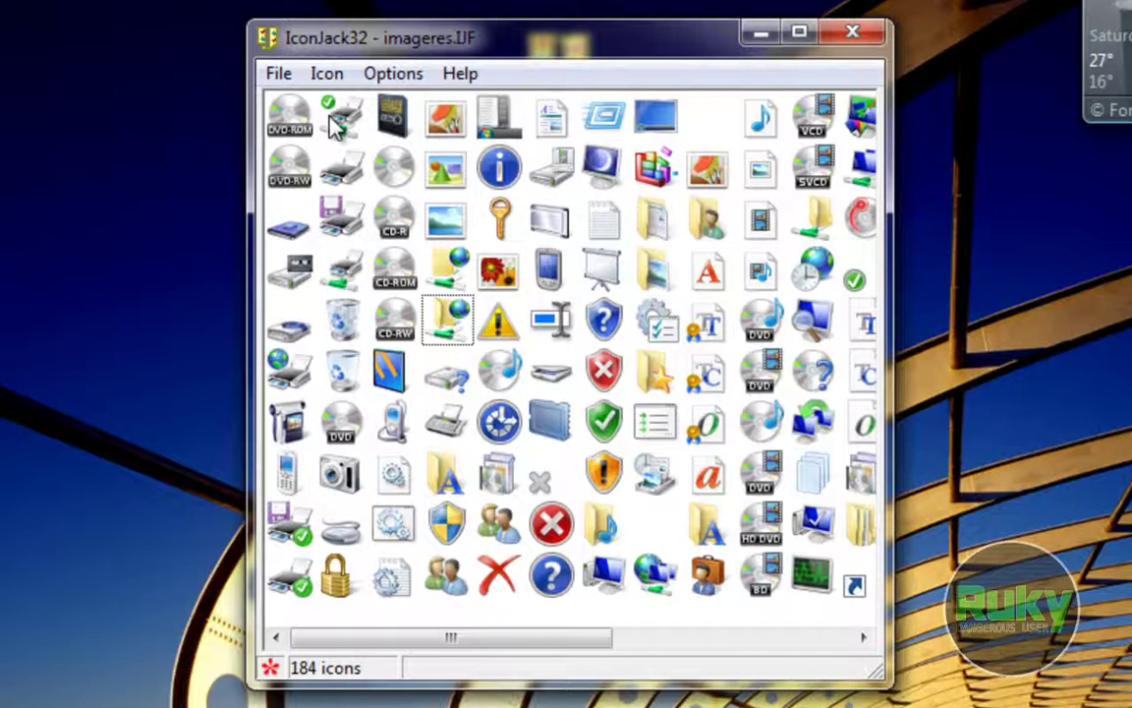
{"action": "left_click", "coordinate": [291, 116]}
{"action": "left_click", "coordinate": [278, 73]}
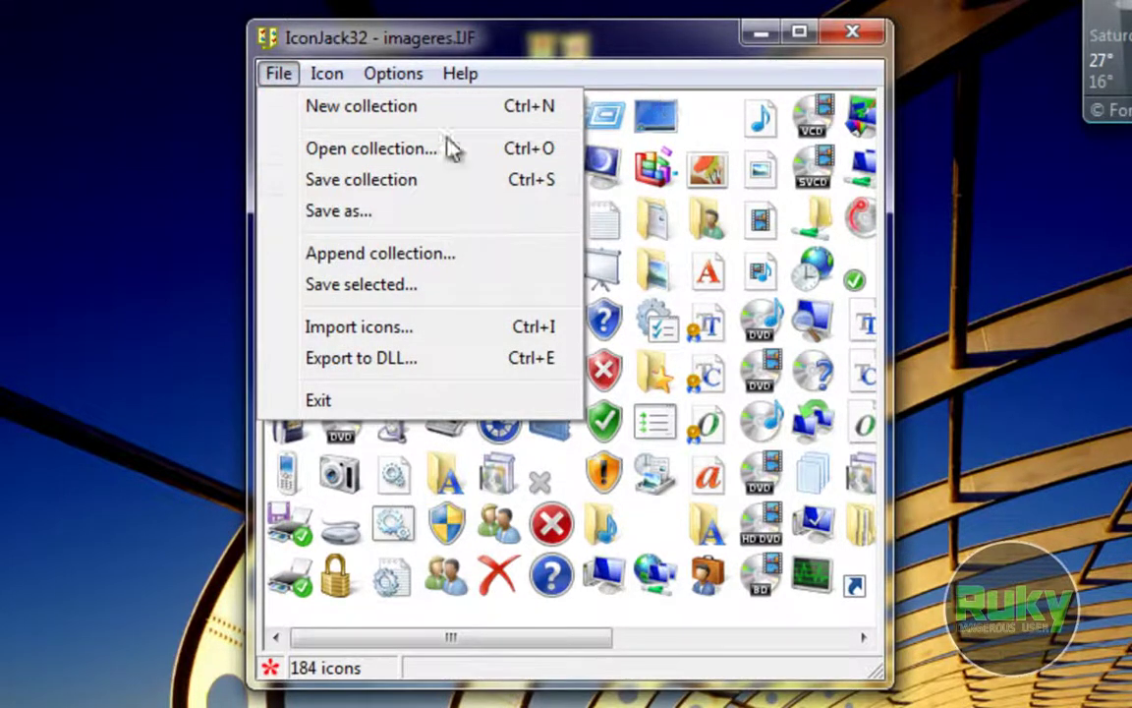
Save the collection under the new name imageres_modified.IJF on the Desktop.
{"action": "left_click", "coordinate": [386, 19]}
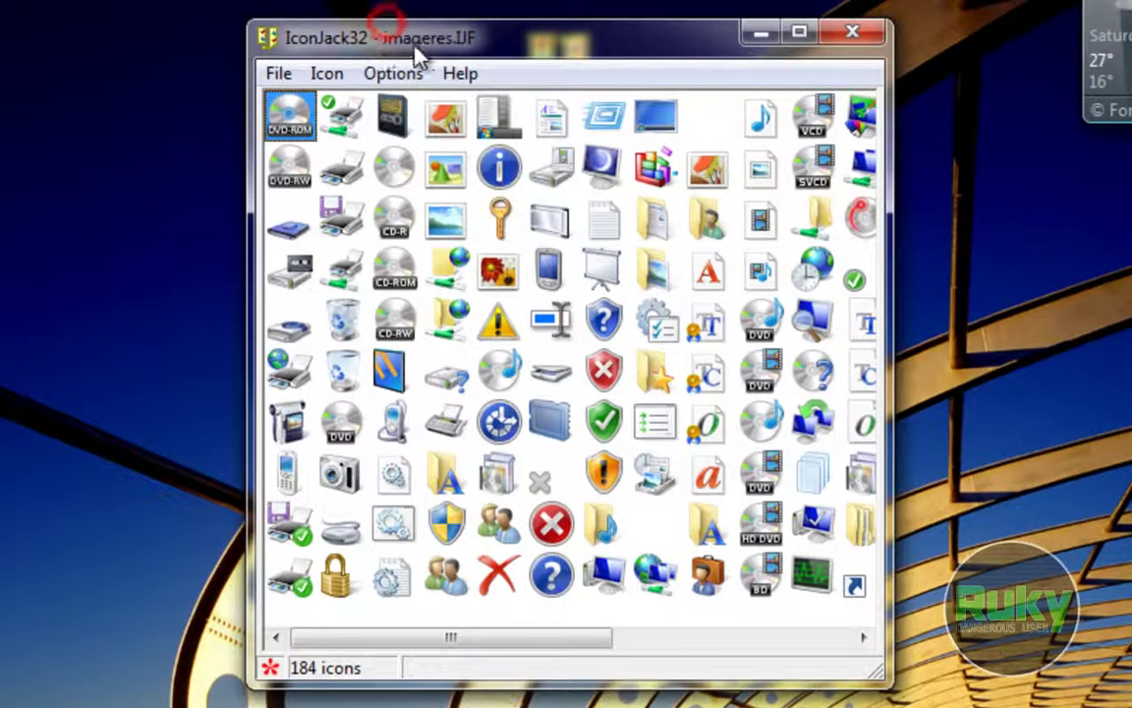
{"action": "left_click", "coordinate": [264, 76]}
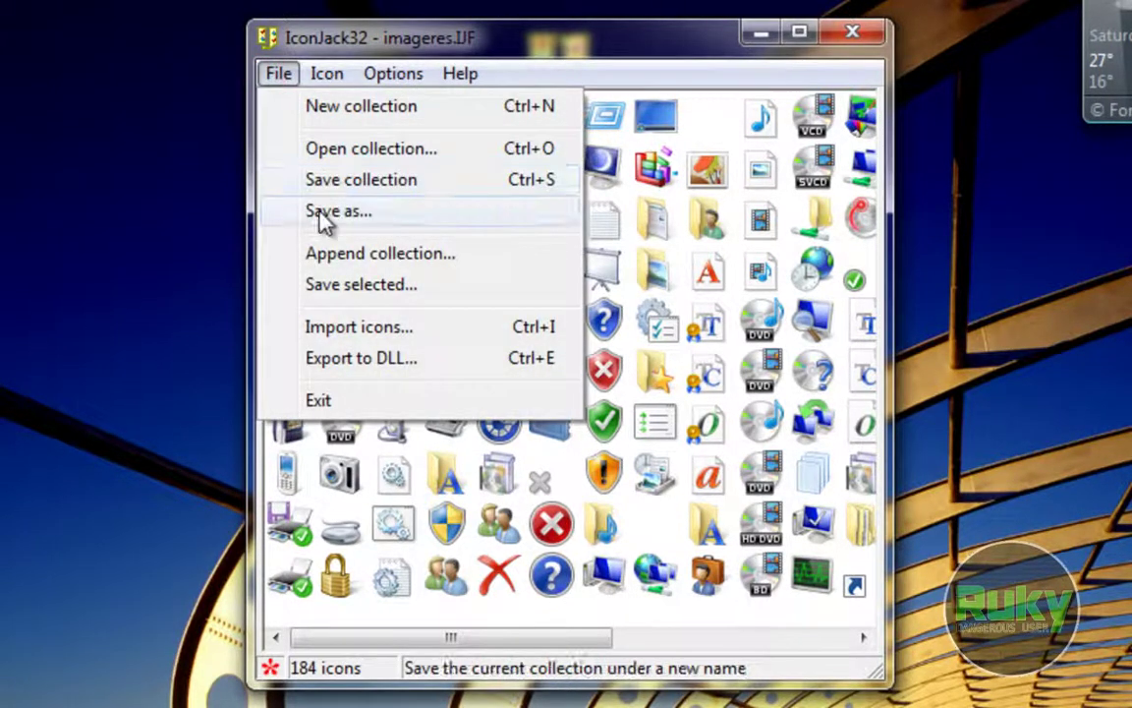
{"action": "left_click", "coordinate": [351, 218]}
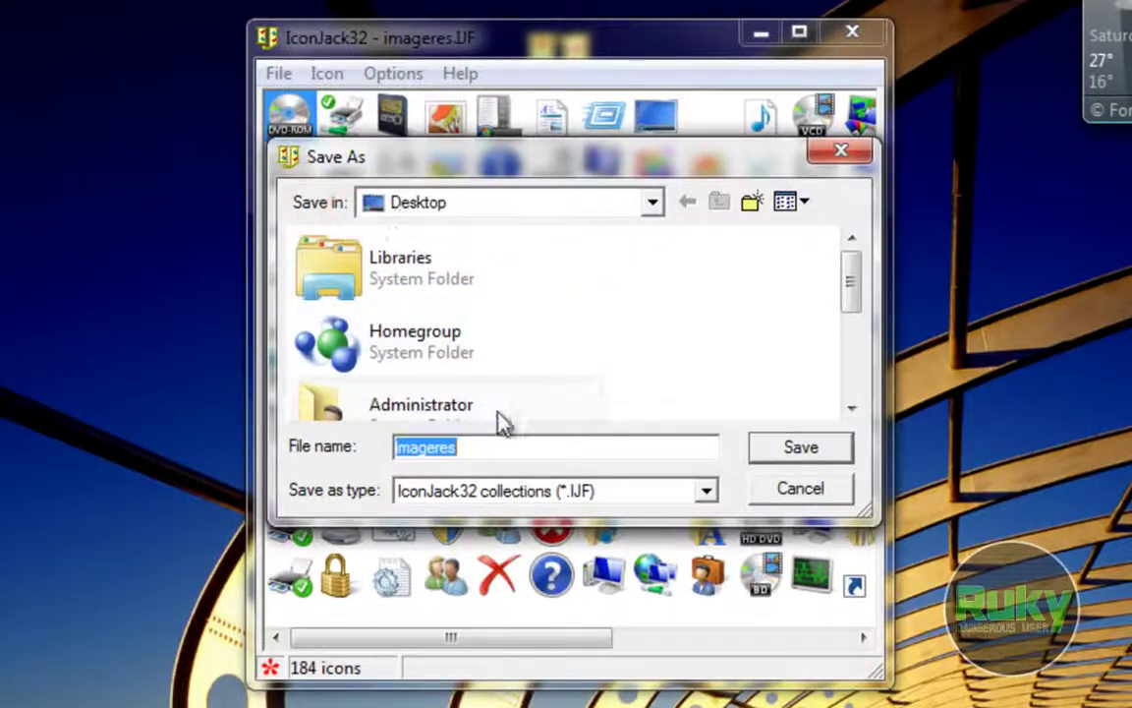
{"action": "left_click", "coordinate": [500, 449]}
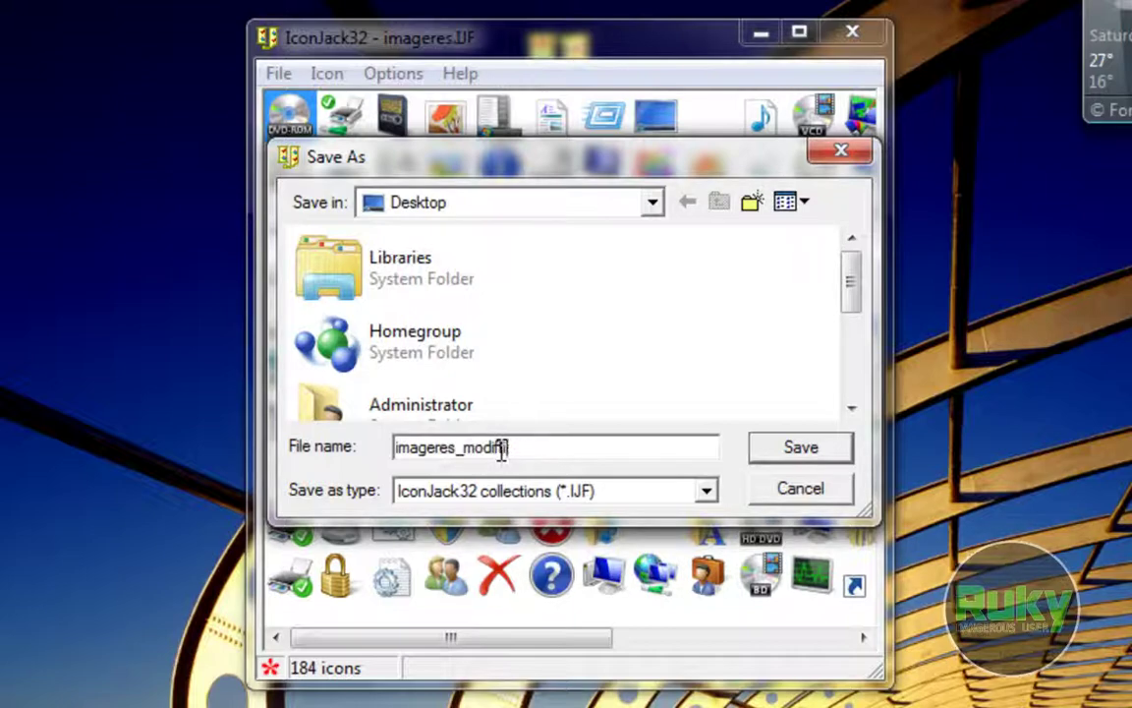
{"action": "type", "text": "_modified"}
{"action": "key", "text": "Return"}
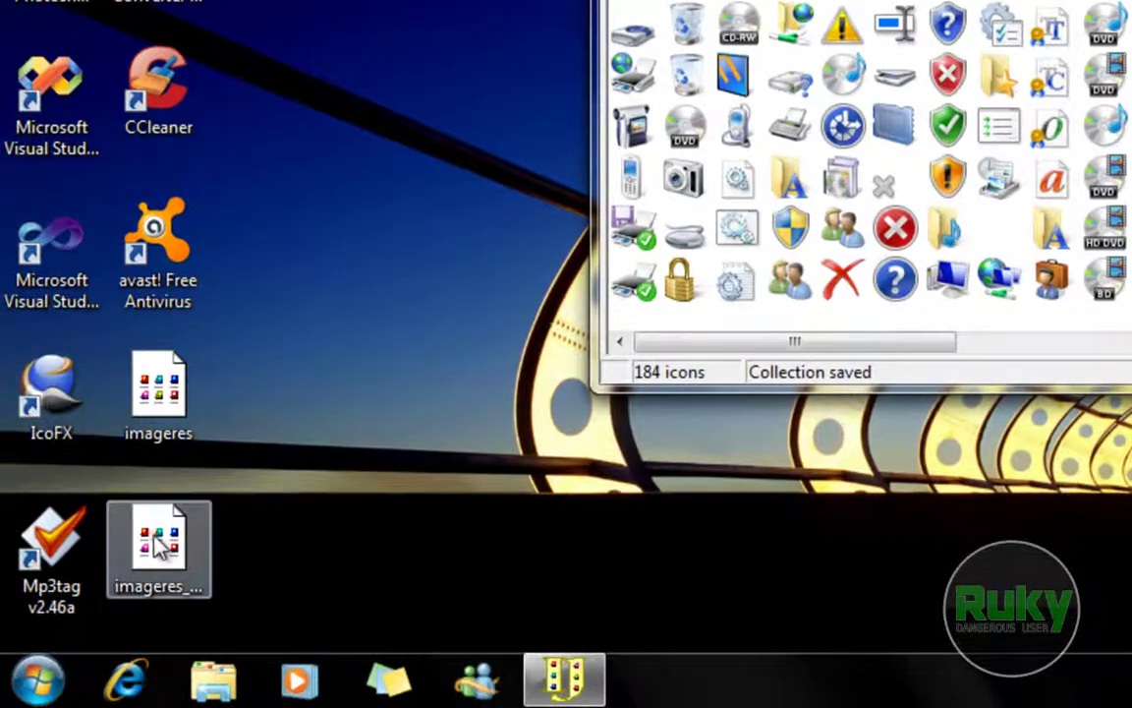
{"action": "left_click", "coordinate": [158, 546]}
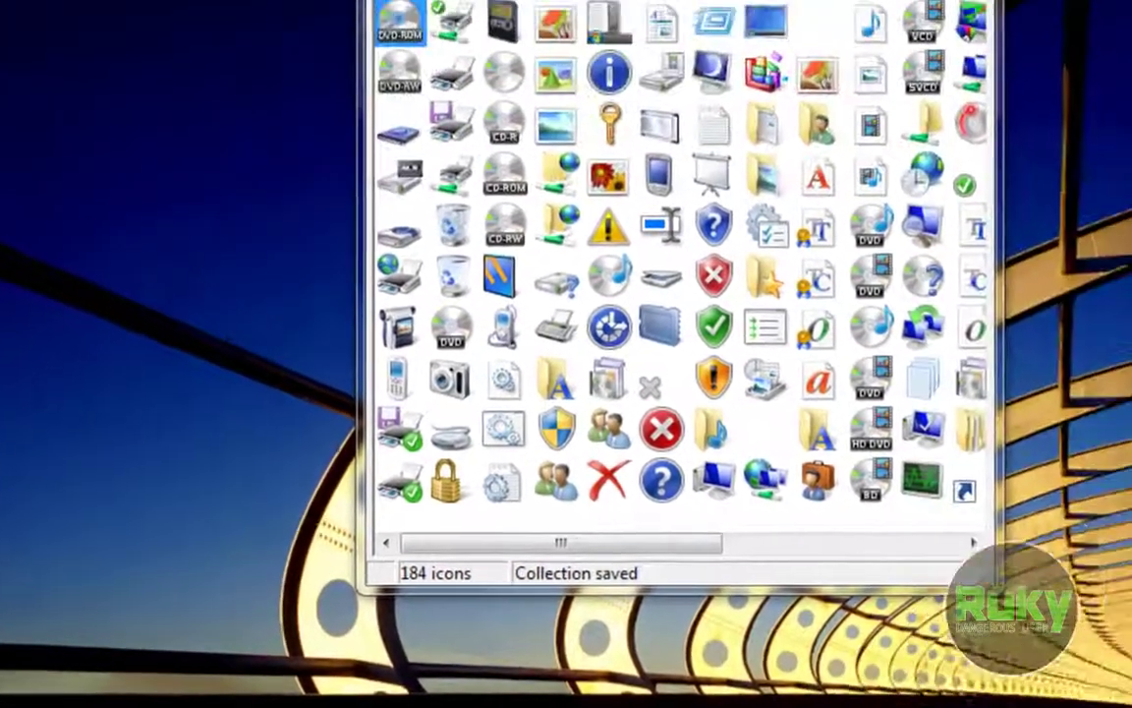
{"action": "left_click", "coordinate": [706, 0]}
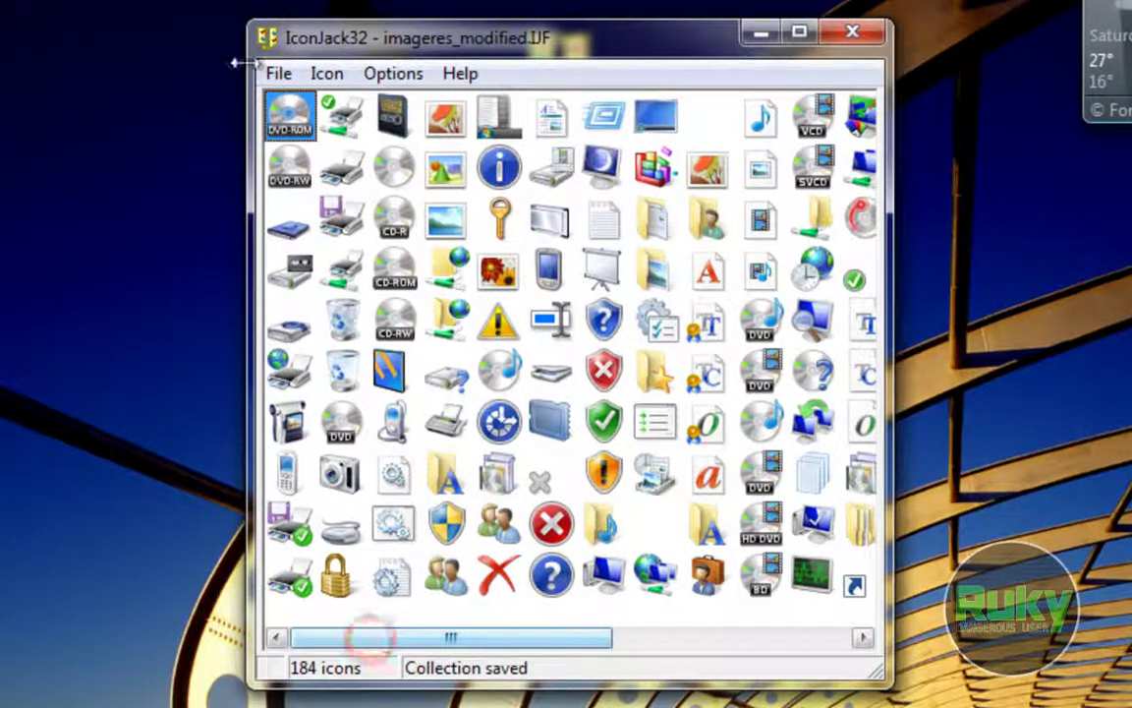
Scroll to the end of the collection and locate the padlock icon.
{"action": "left_click", "coordinate": [278, 72]}
{"action": "mouse_move", "coordinate": [326, 73]}
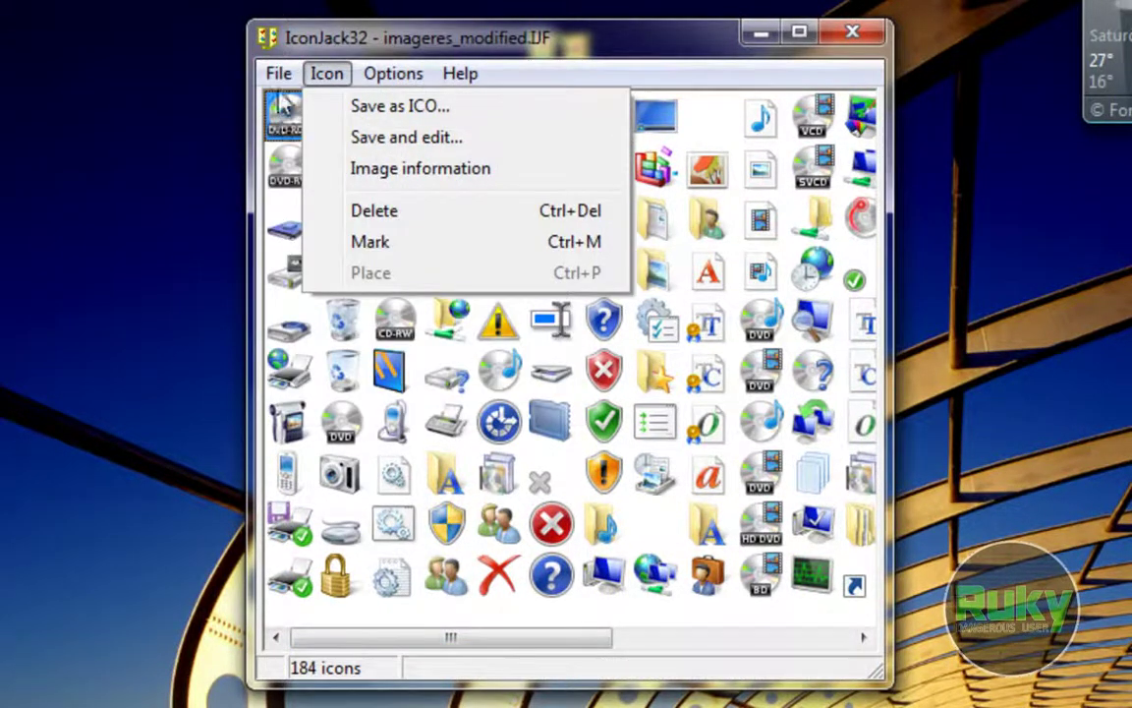
{"action": "left_click", "coordinate": [590, 54]}
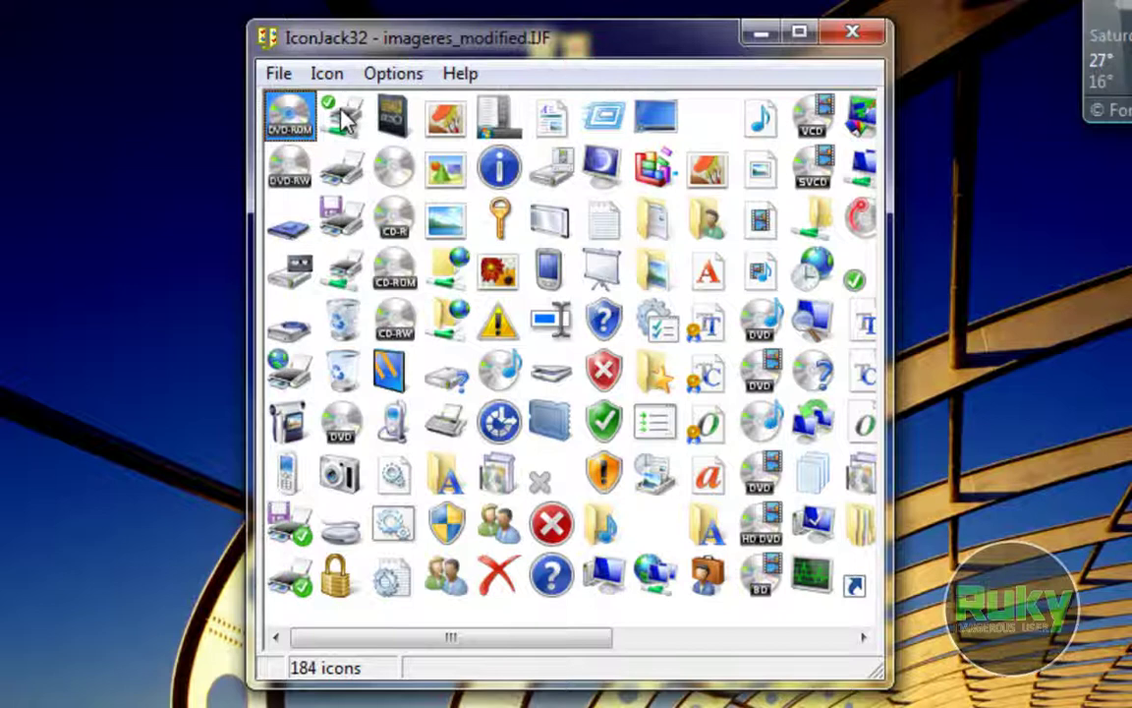
{"action": "left_click_drag", "start_coordinate": [505, 636], "coordinate": [759, 637]}
{"action": "left_click", "coordinate": [762, 575]}
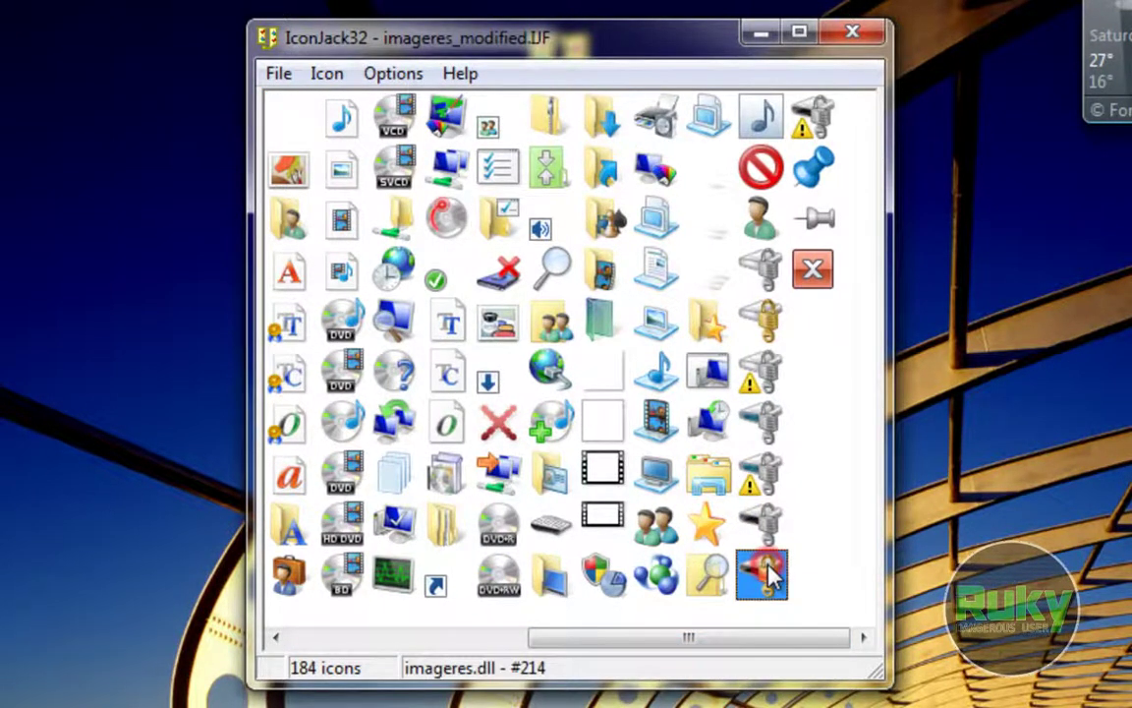
{"action": "left_click_drag", "start_coordinate": [629, 637], "coordinate": [379, 649]}
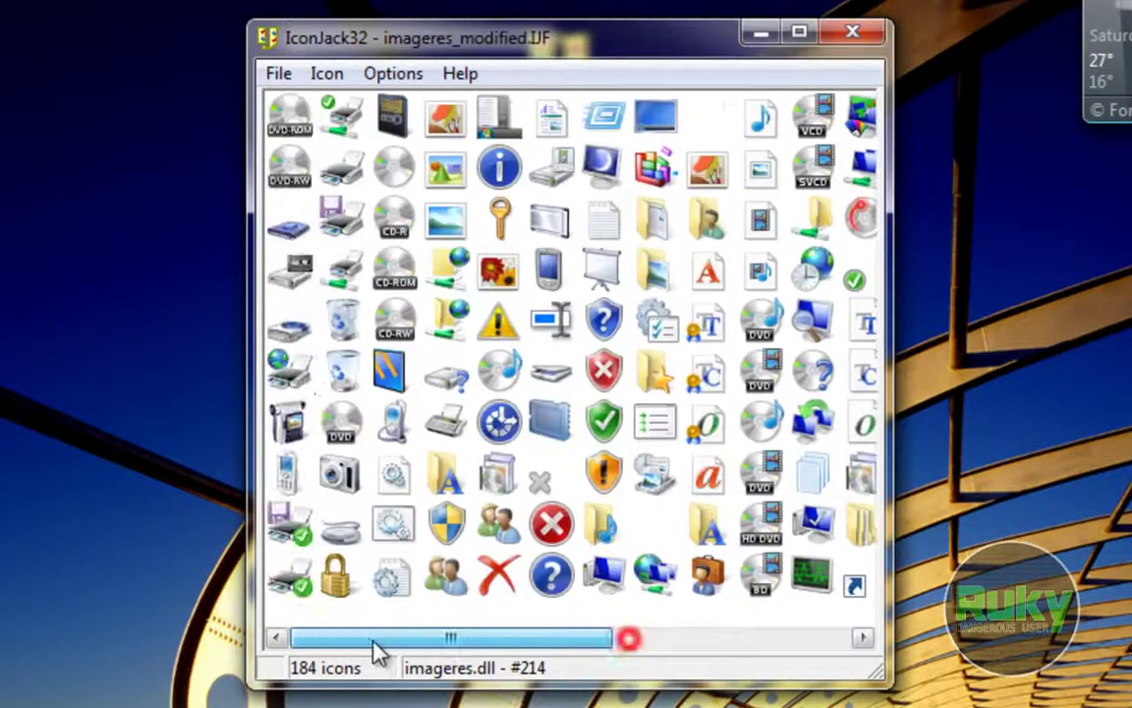
Select from the first icon through the padlock and delete them, keeping only four icons.
{"action": "left_click", "coordinate": [282, 126]}
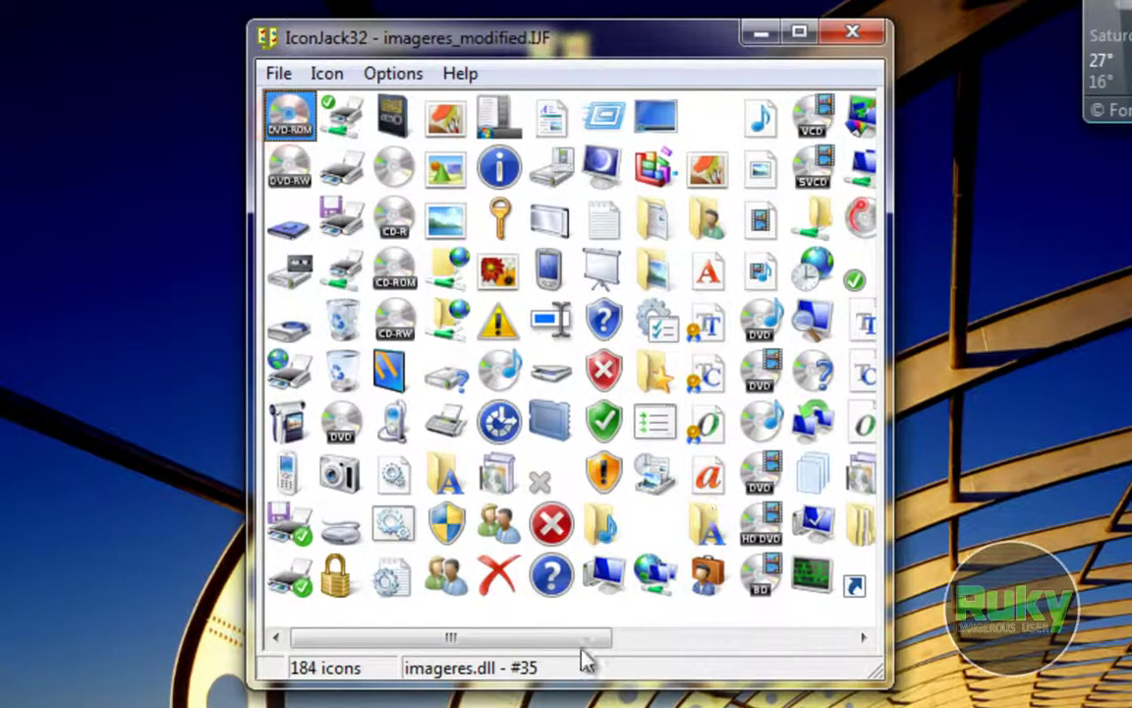
{"action": "left_click_drag", "start_coordinate": [580, 639], "coordinate": [770, 607]}
{"action": "left_click", "coordinate": [764, 569]}
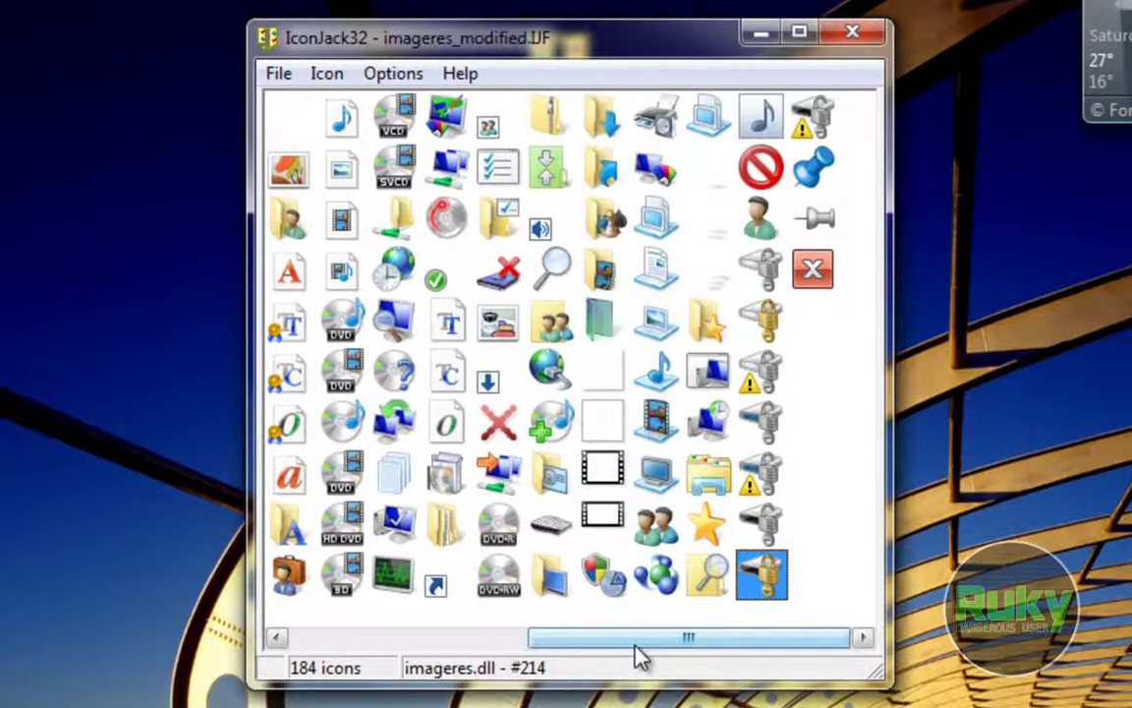
{"action": "left_click_drag", "start_coordinate": [636, 657], "coordinate": [341, 620]}
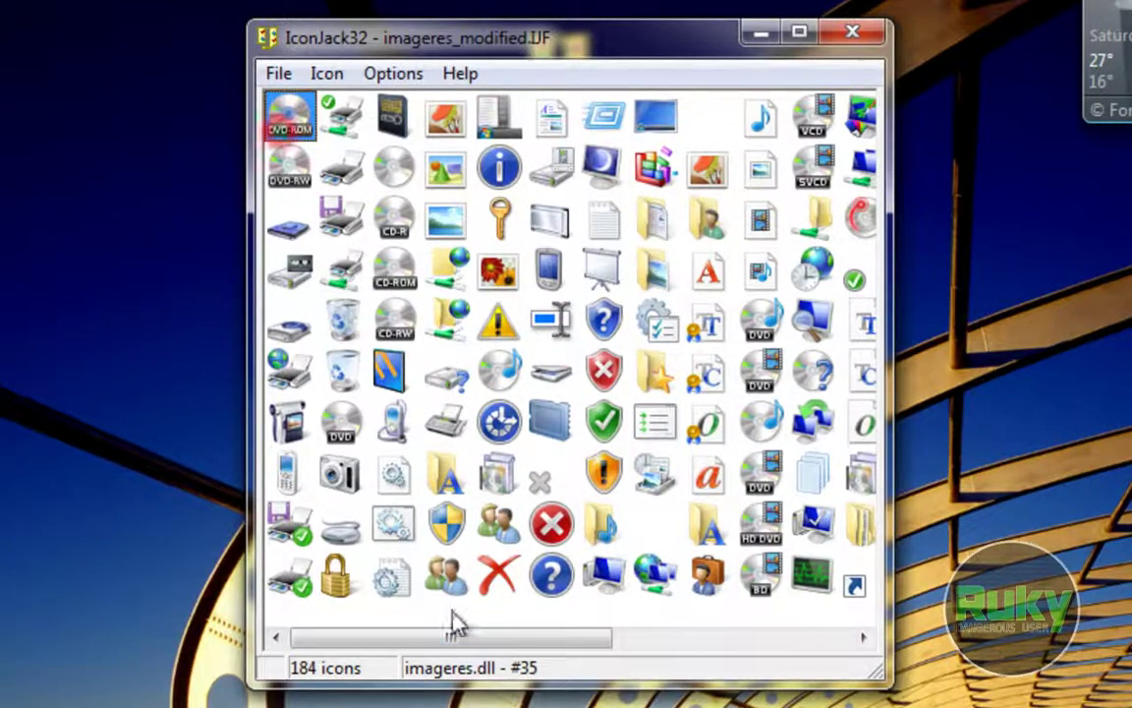
{"action": "left_click_drag", "start_coordinate": [457, 639], "coordinate": [732, 644]}
{"action": "left_click", "coordinate": [771, 588], "text": "shift"}
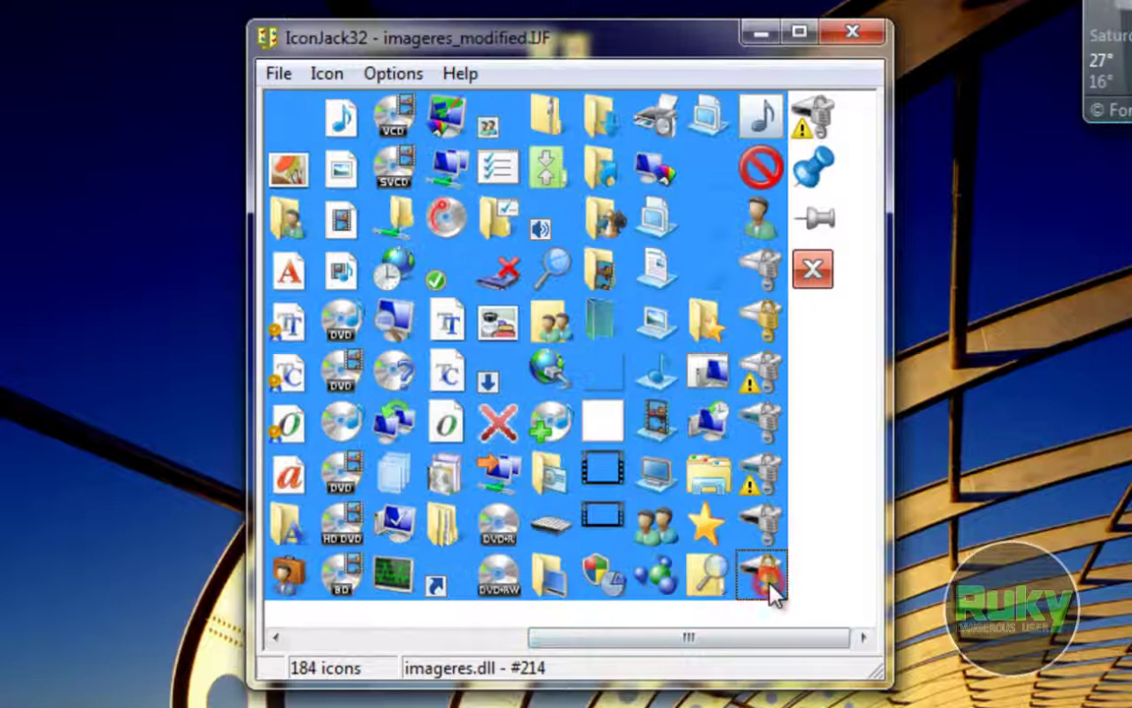
{"action": "right_click", "coordinate": [616, 482]}
{"action": "left_click", "coordinate": [641, 598]}
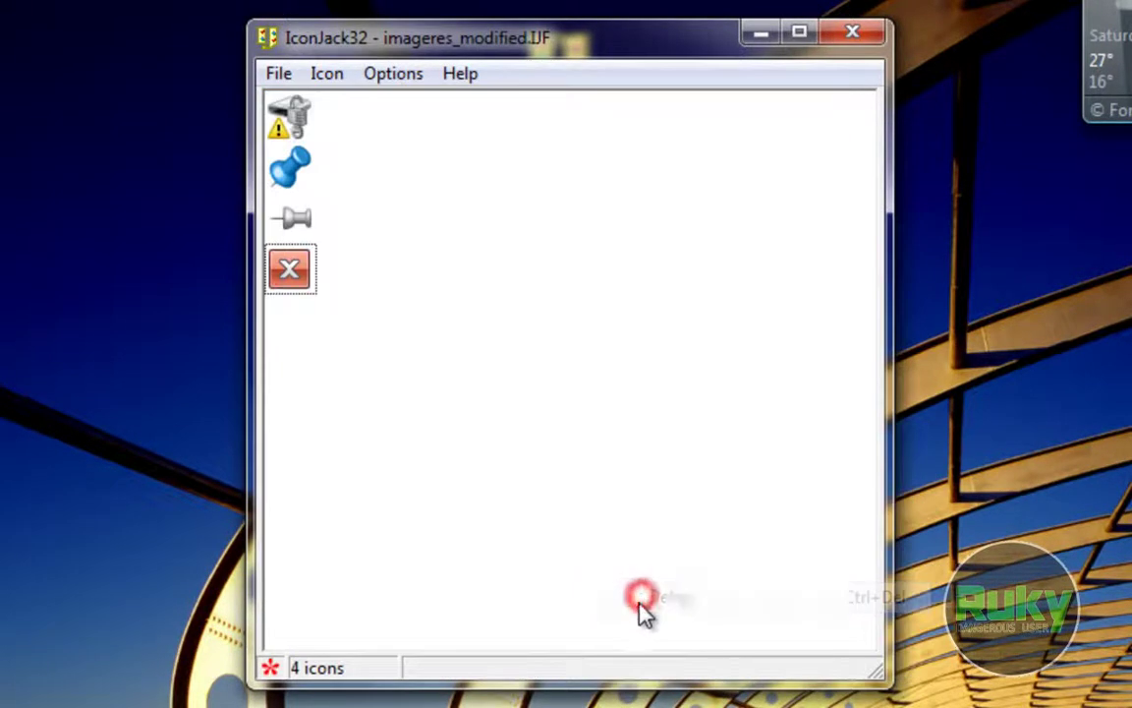
Append the saved 219-icon imageres collection after the four icons, totalling 223.
{"action": "left_click", "coordinate": [278, 74]}
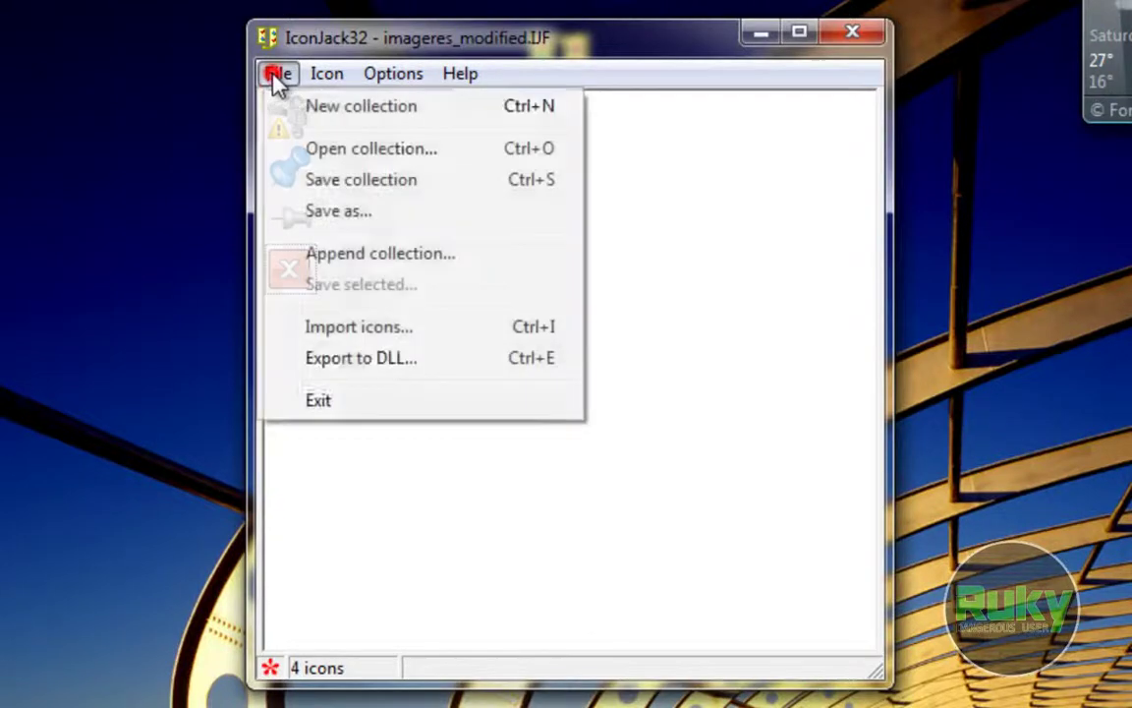
{"action": "left_click", "coordinate": [285, 257]}
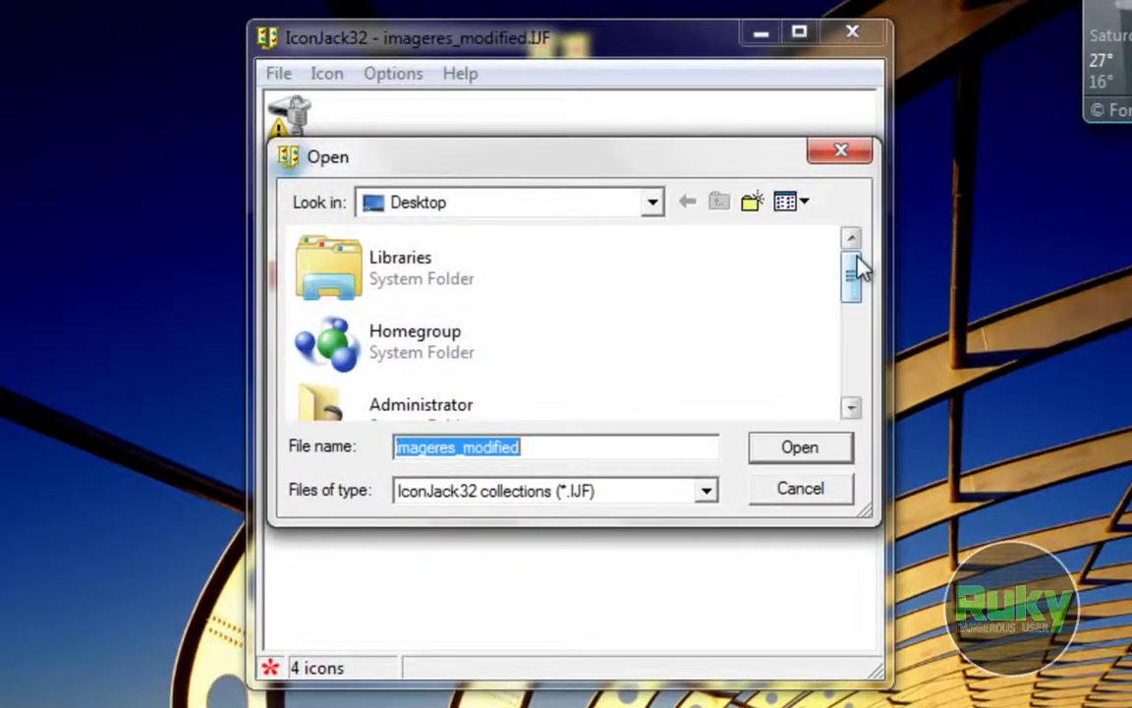
{"action": "left_click_drag", "start_coordinate": [851, 259], "coordinate": [863, 366]}
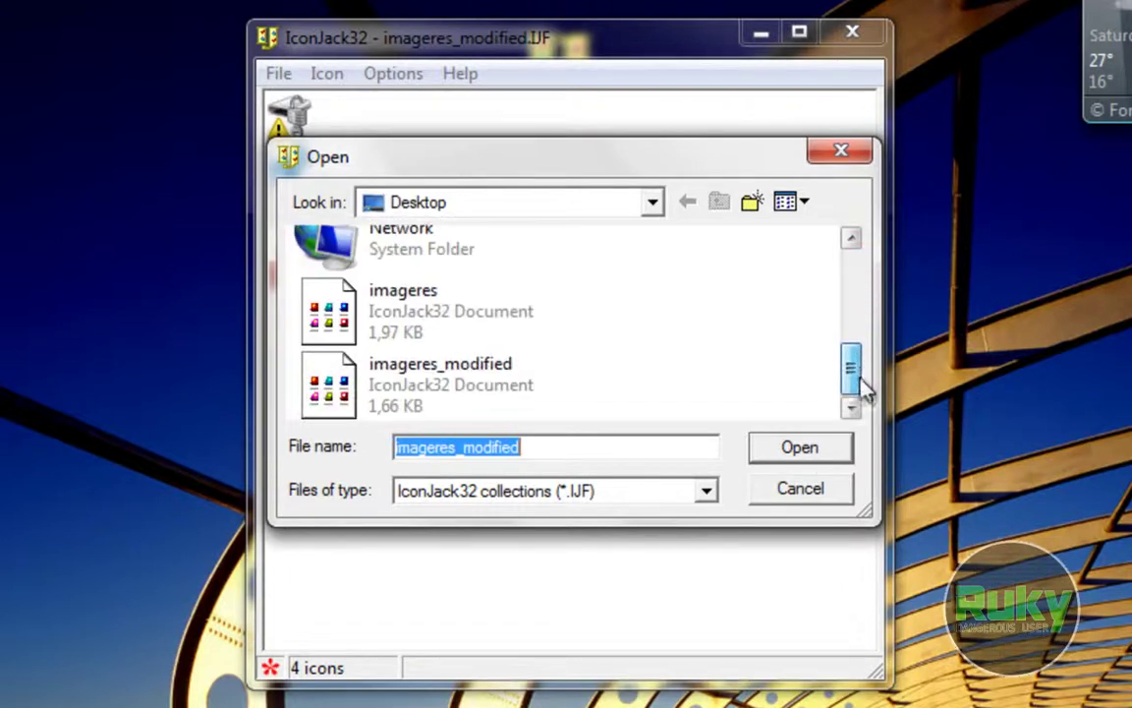
{"action": "left_click_drag", "start_coordinate": [421, 160], "coordinate": [535, 180]}
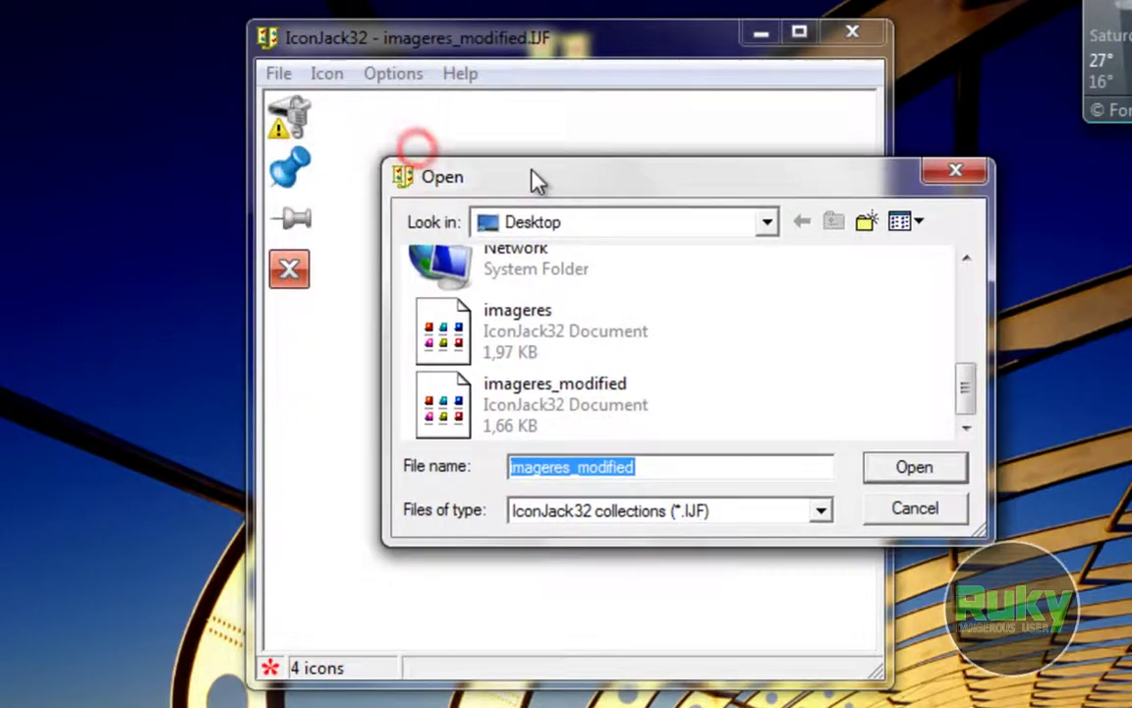
{"action": "double_click", "coordinate": [509, 339]}
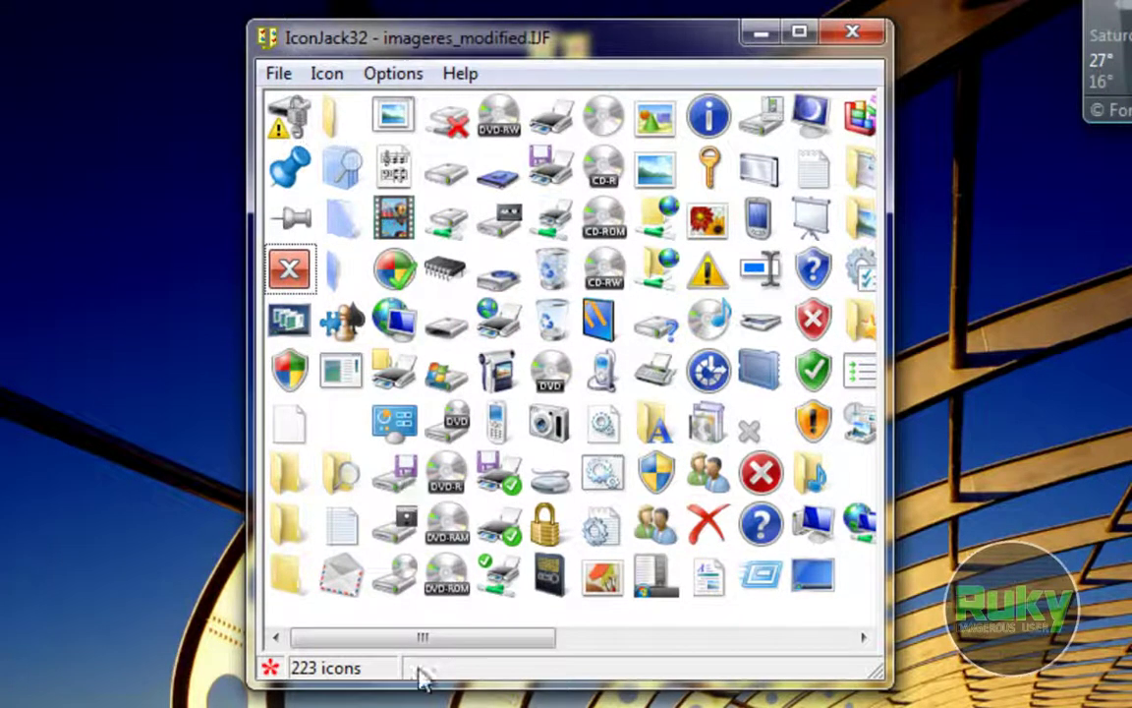
{"action": "left_click_drag", "start_coordinate": [425, 639], "coordinate": [768, 594]}
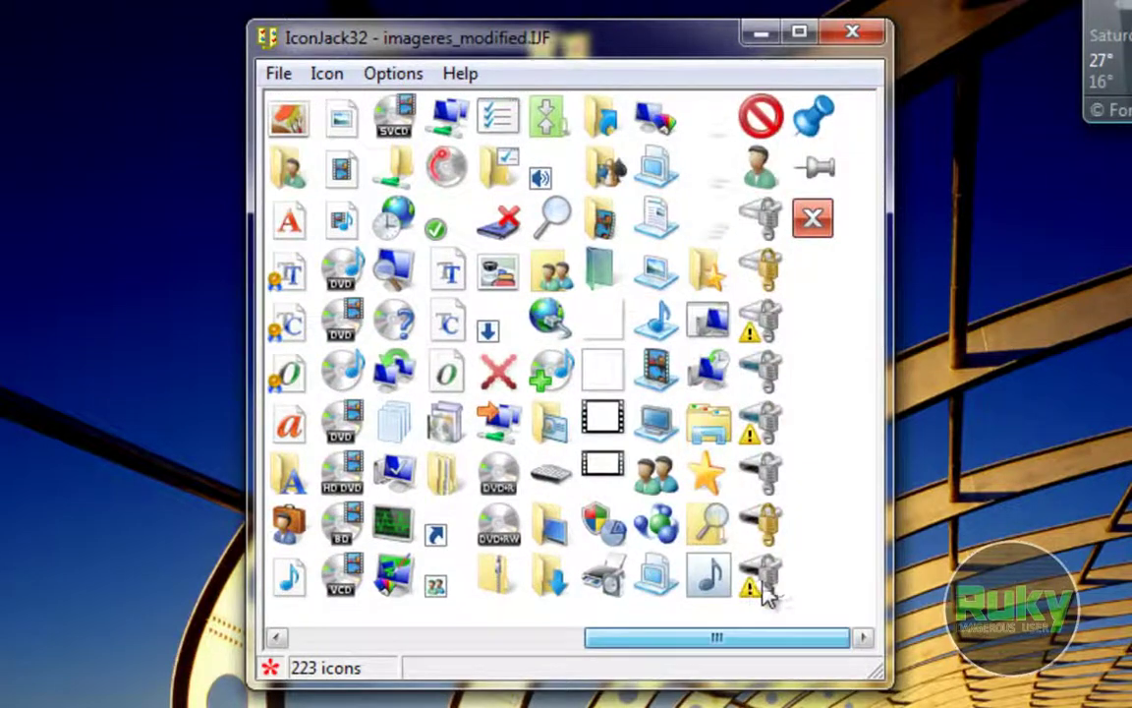
{"action": "left_click_drag", "start_coordinate": [687, 640], "coordinate": [394, 639]}
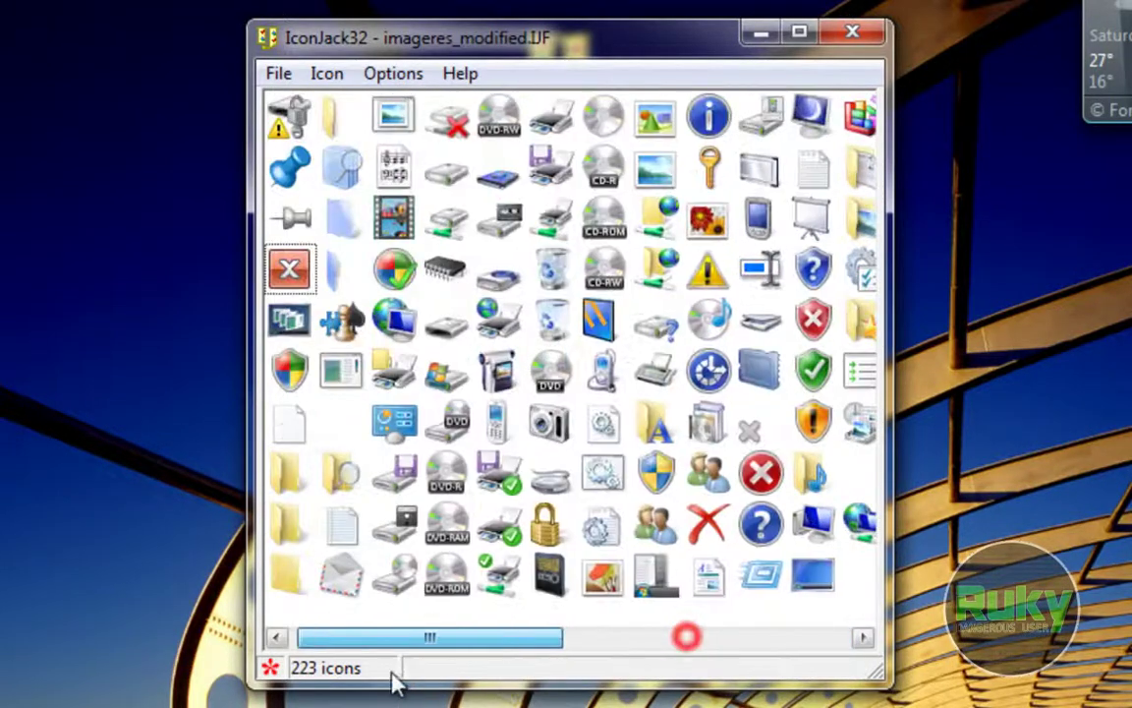
{"action": "left_click", "coordinate": [270, 74]}
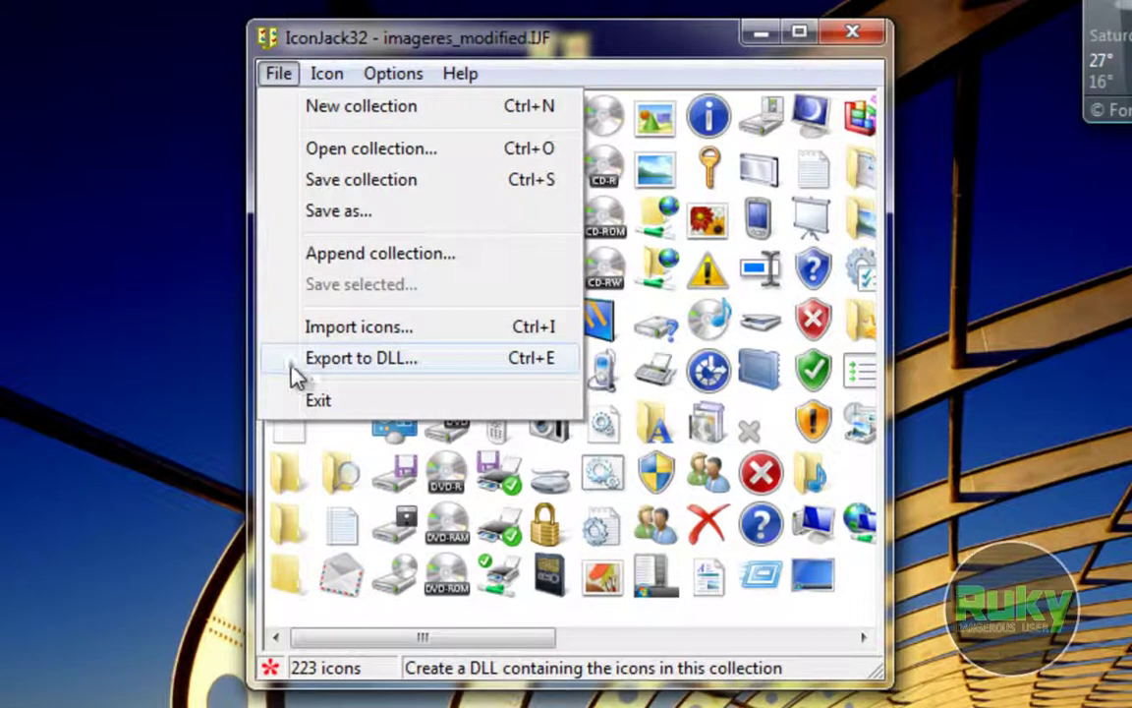
Export the collection as a DLL to the Desktop with the file name imageres_dll.
{"action": "left_click", "coordinate": [418, 364]}
{"action": "left_click_drag", "start_coordinate": [470, 183], "coordinate": [504, 185]}
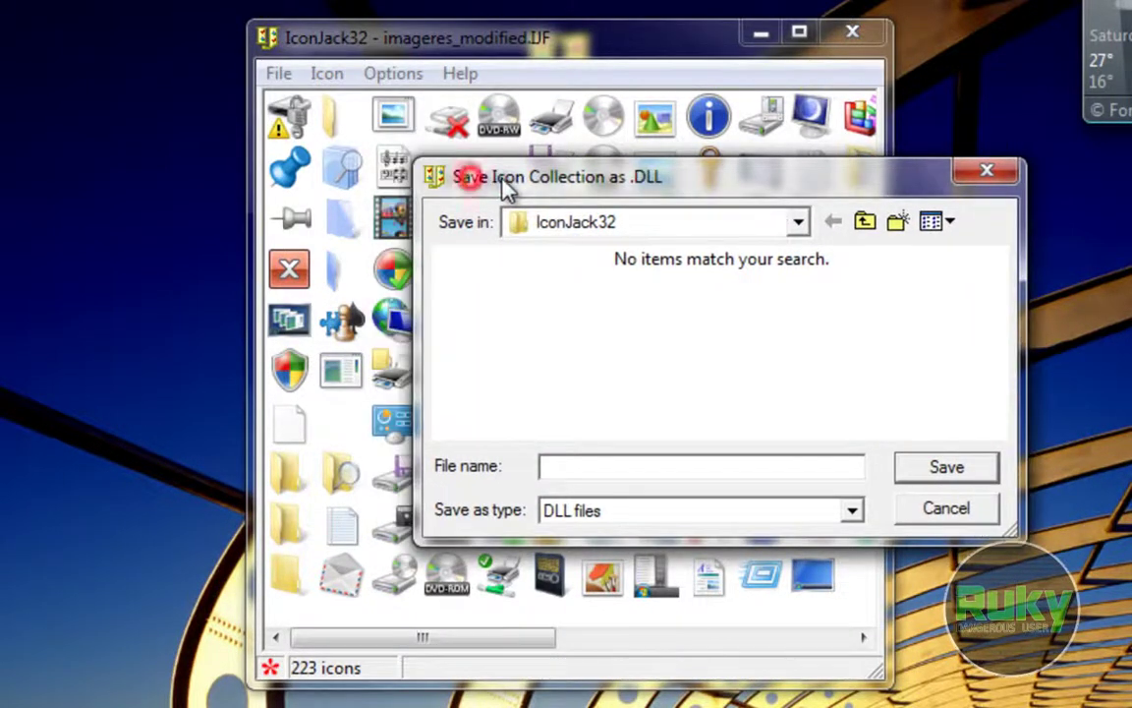
{"action": "left_click", "coordinate": [634, 229]}
{"action": "left_click", "coordinate": [593, 256]}
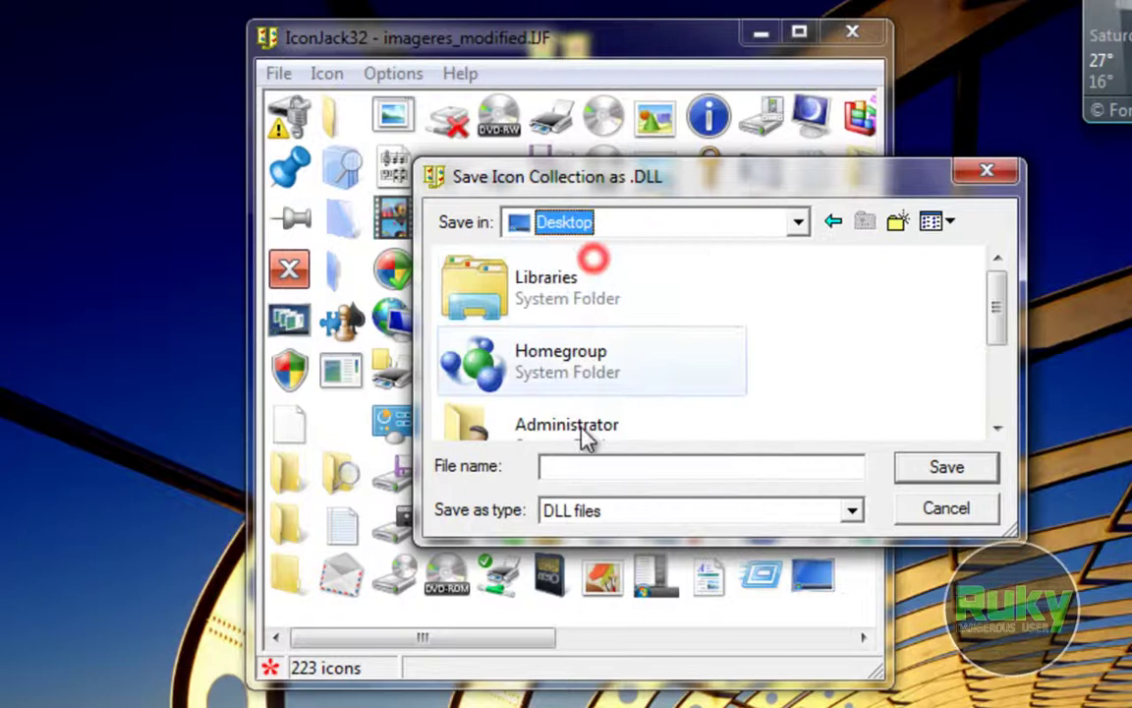
{"action": "left_click", "coordinate": [574, 462]}
{"action": "type", "text": "imager"}
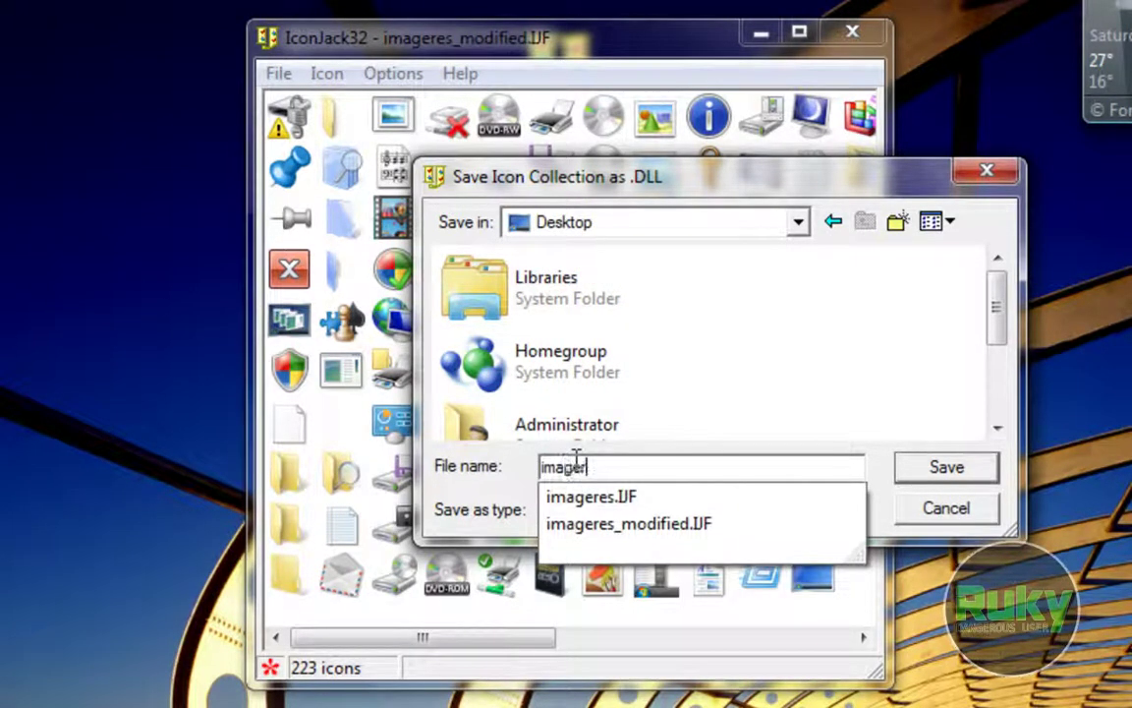
{"action": "type", "text": "s"}
{"action": "key", "text": "BackSpace"}
{"action": "key", "text": "BackSpace"}
{"action": "type", "text": "es_dll"}
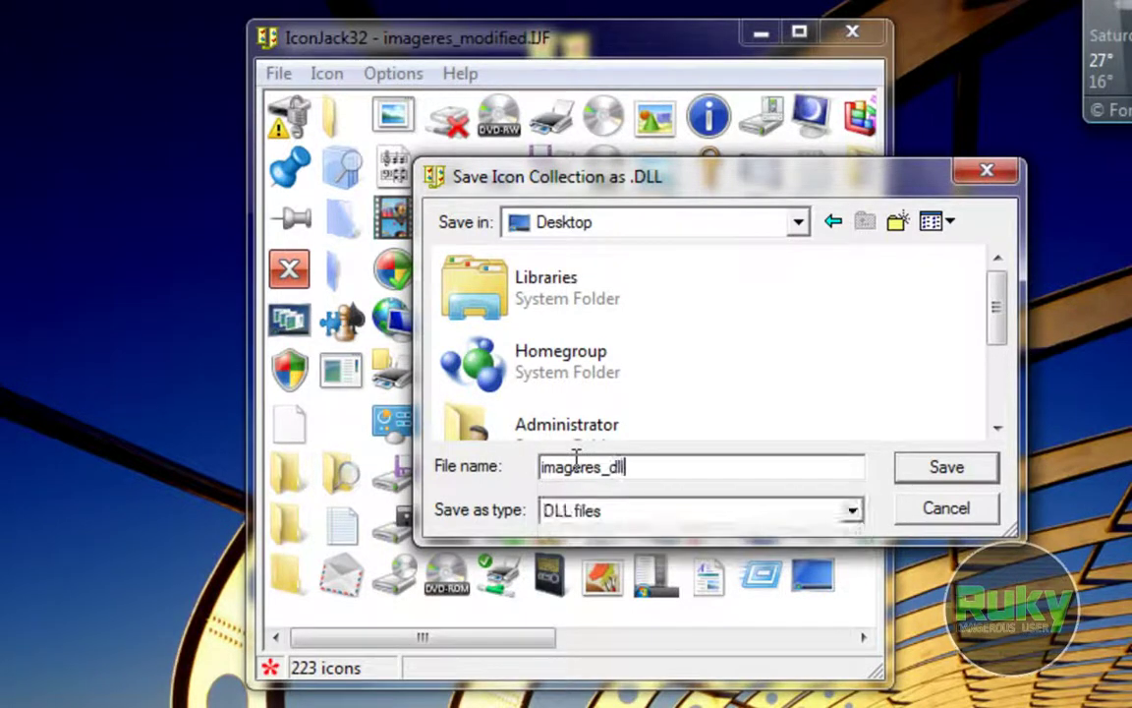
Confirm the DLL export and check that imageres_dll.DLL appears on the desktop.
{"action": "left_click", "coordinate": [983, 470]}
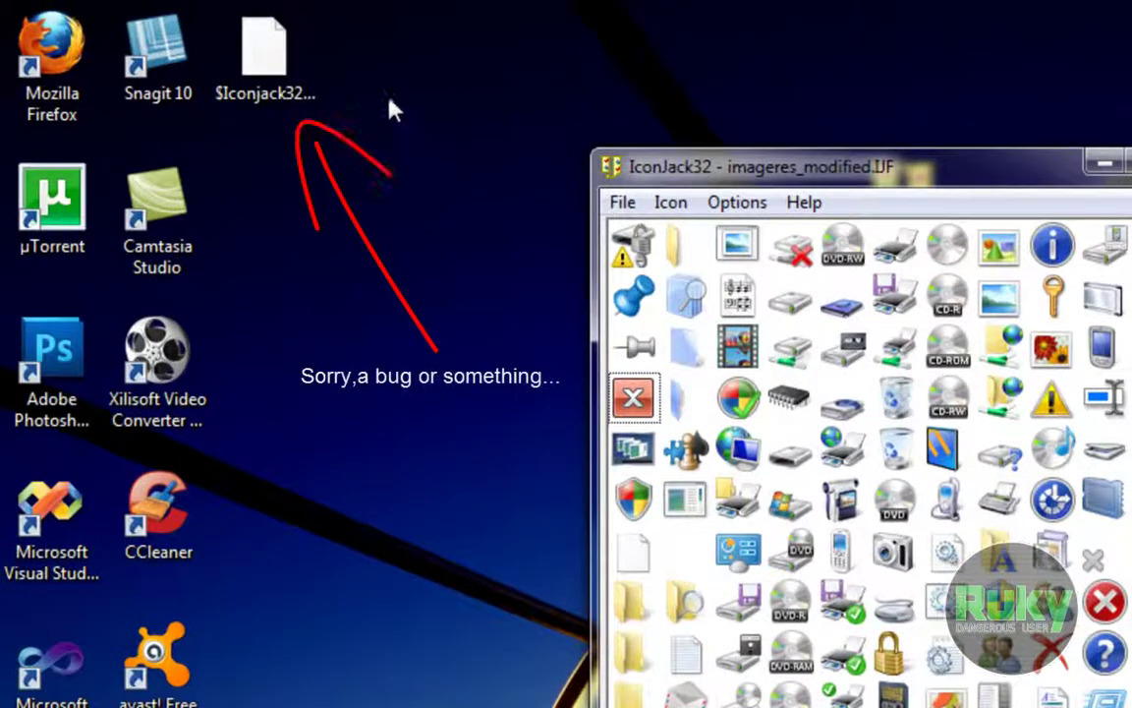
{"action": "left_click", "coordinate": [235, 65]}
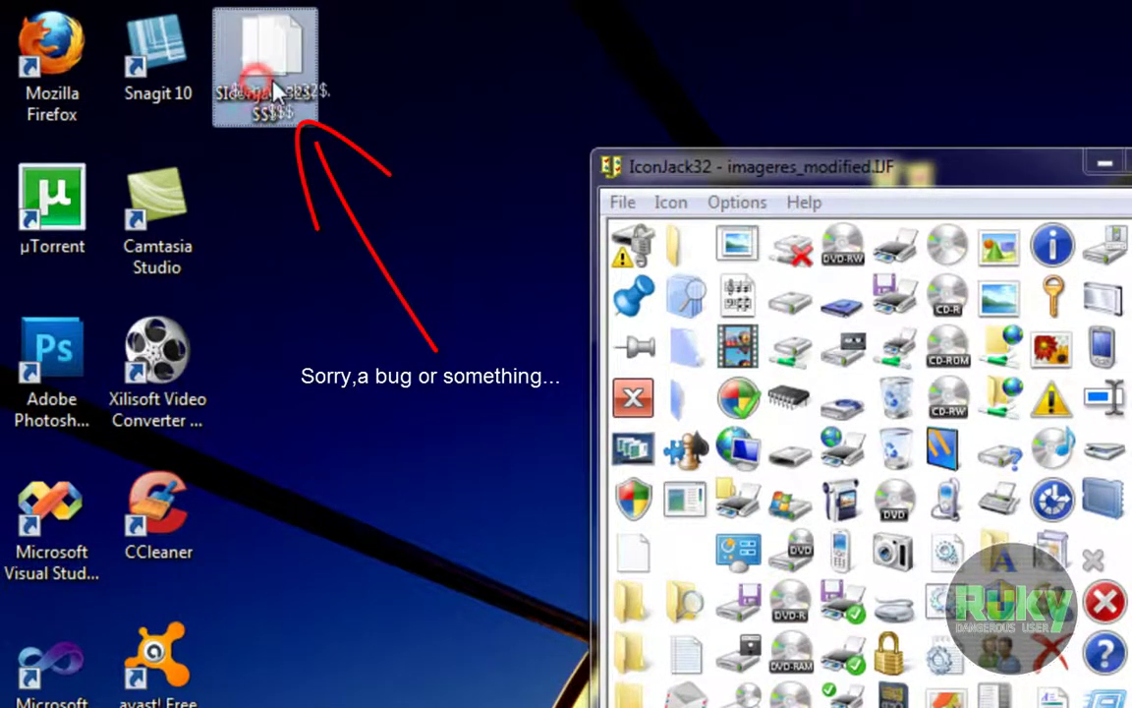
{"action": "left_click_drag", "start_coordinate": [260, 97], "coordinate": [395, 37]}
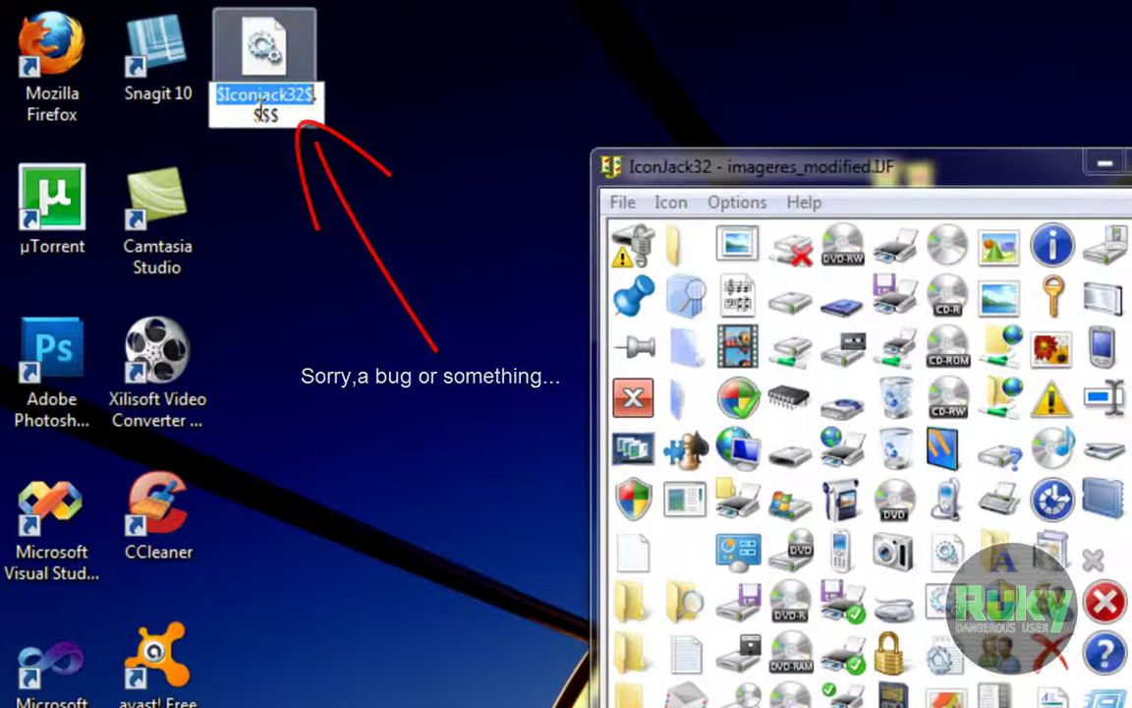
{"action": "left_click", "coordinate": [483, 95]}
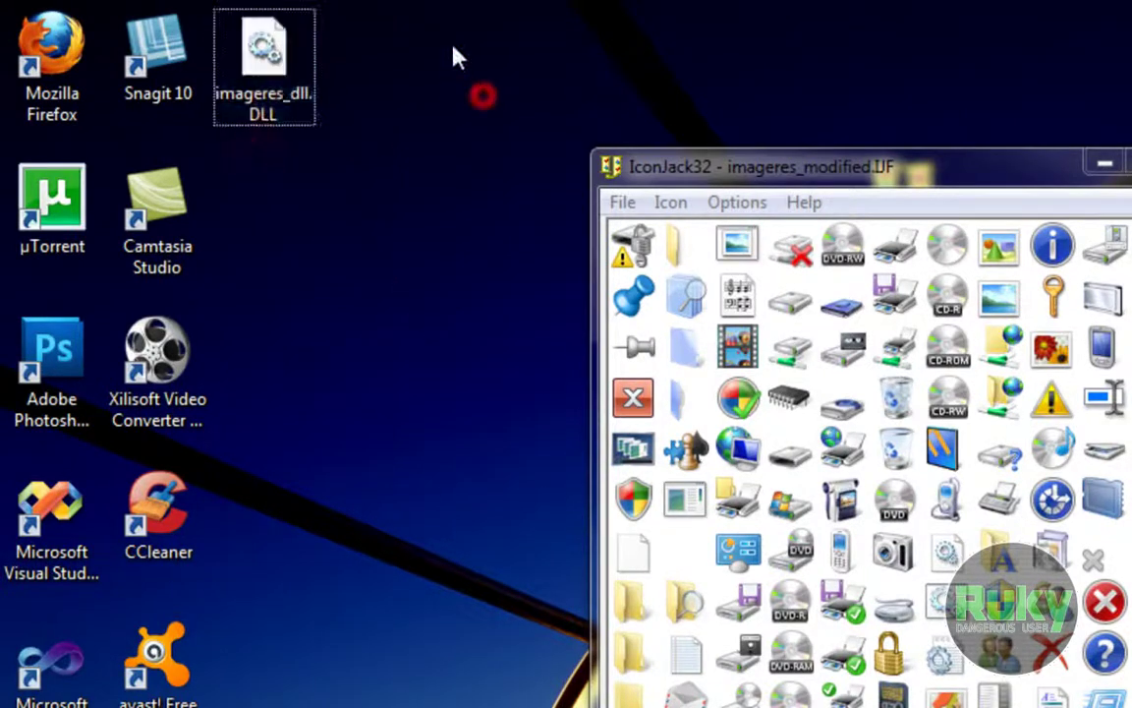
{"action": "left_click", "coordinate": [258, 79]}
{"action": "left_click", "coordinate": [710, 182]}
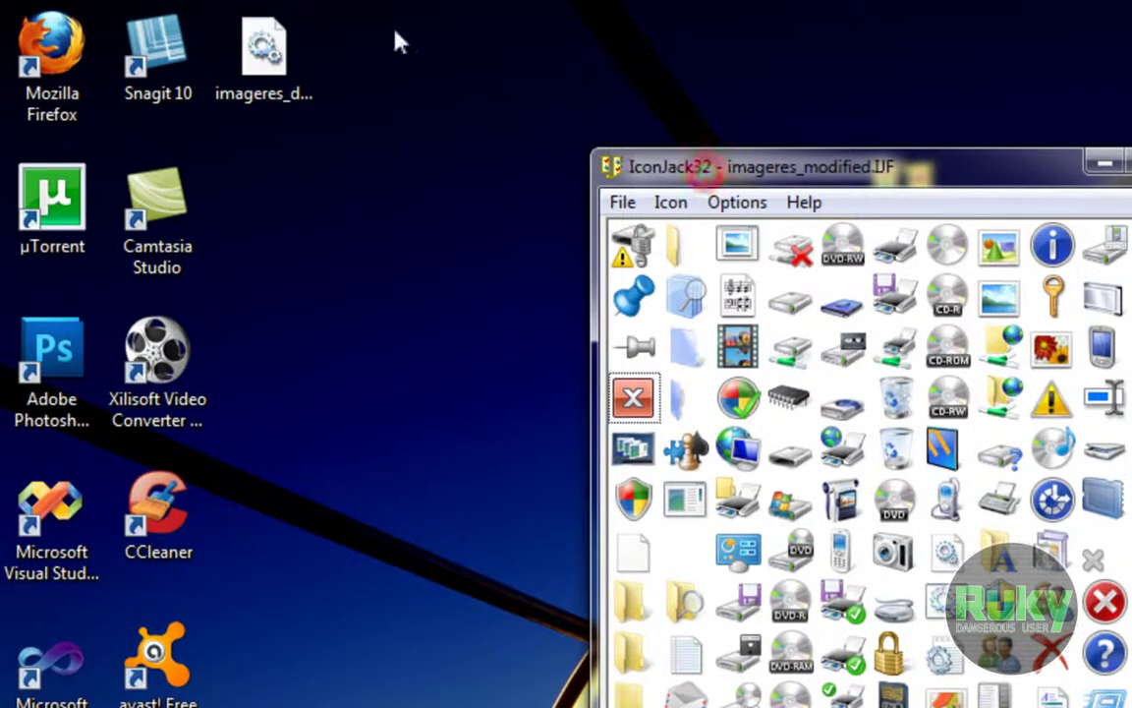
{"action": "left_click_drag", "start_coordinate": [392, 26], "coordinate": [222, 152]}
{"action": "left_click", "coordinate": [245, 175]}
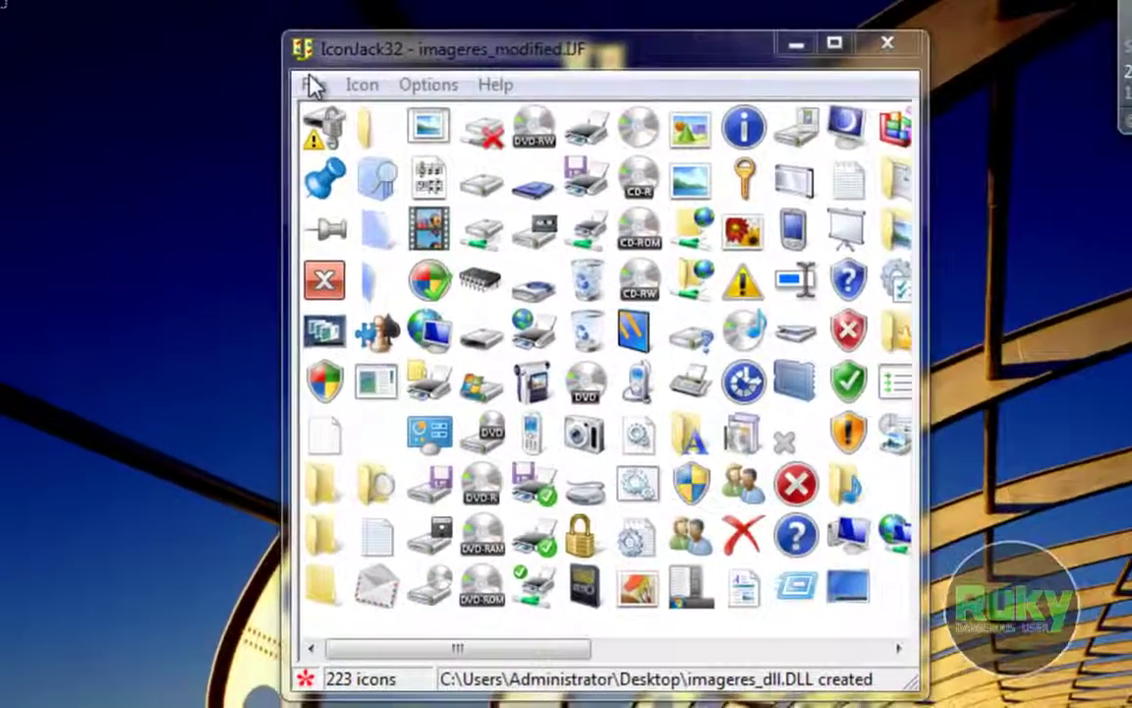
{"action": "left_click", "coordinate": [645, 164]}
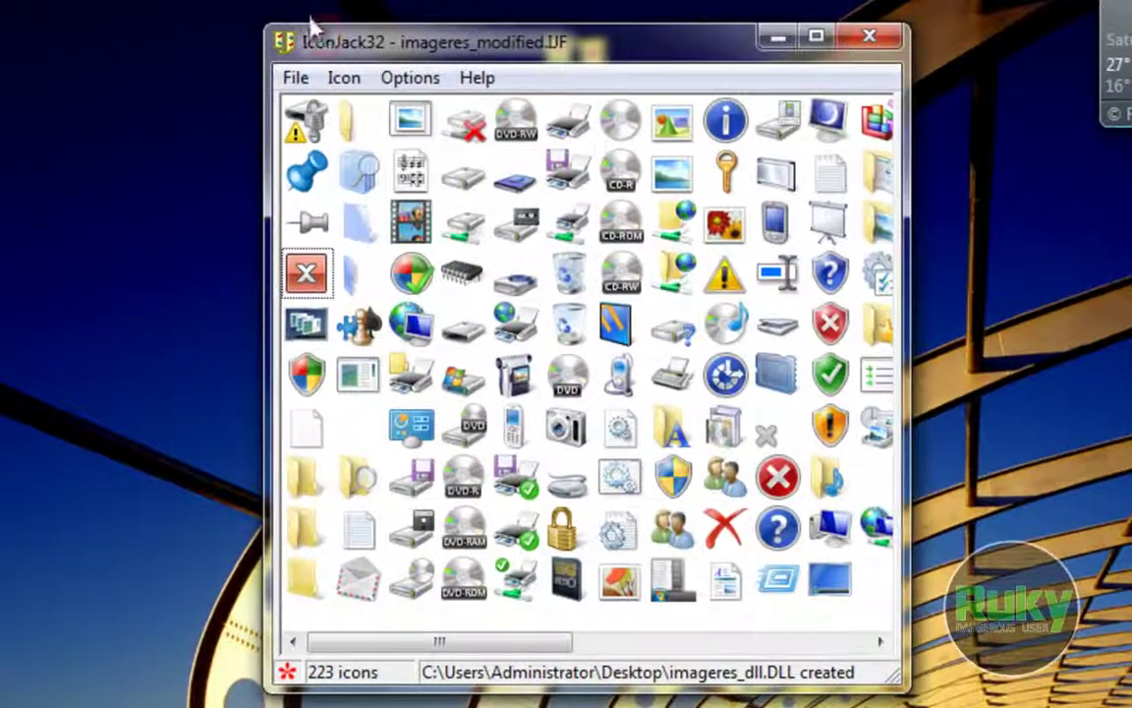
{"action": "left_click", "coordinate": [296, 78]}
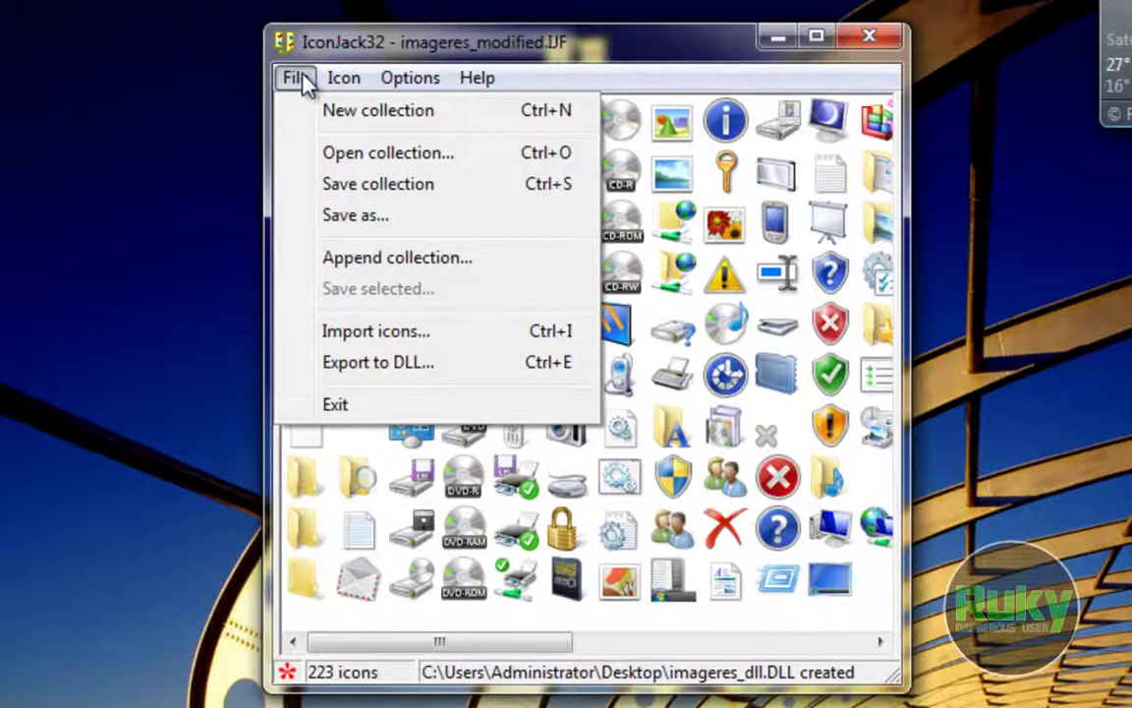
Save the magnifying-glass icon #7 to the Desktop as search.ICO.
{"action": "left_click", "coordinate": [353, 44]}
{"action": "left_click", "coordinate": [344, 79]}
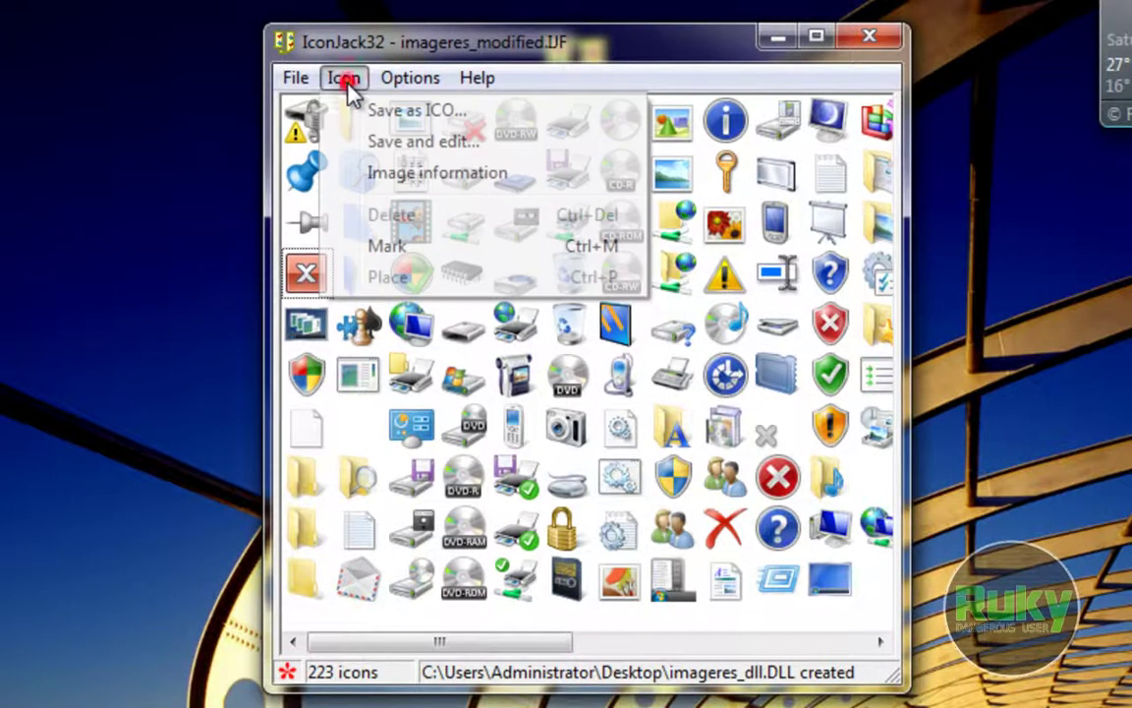
{"action": "left_click", "coordinate": [329, 44]}
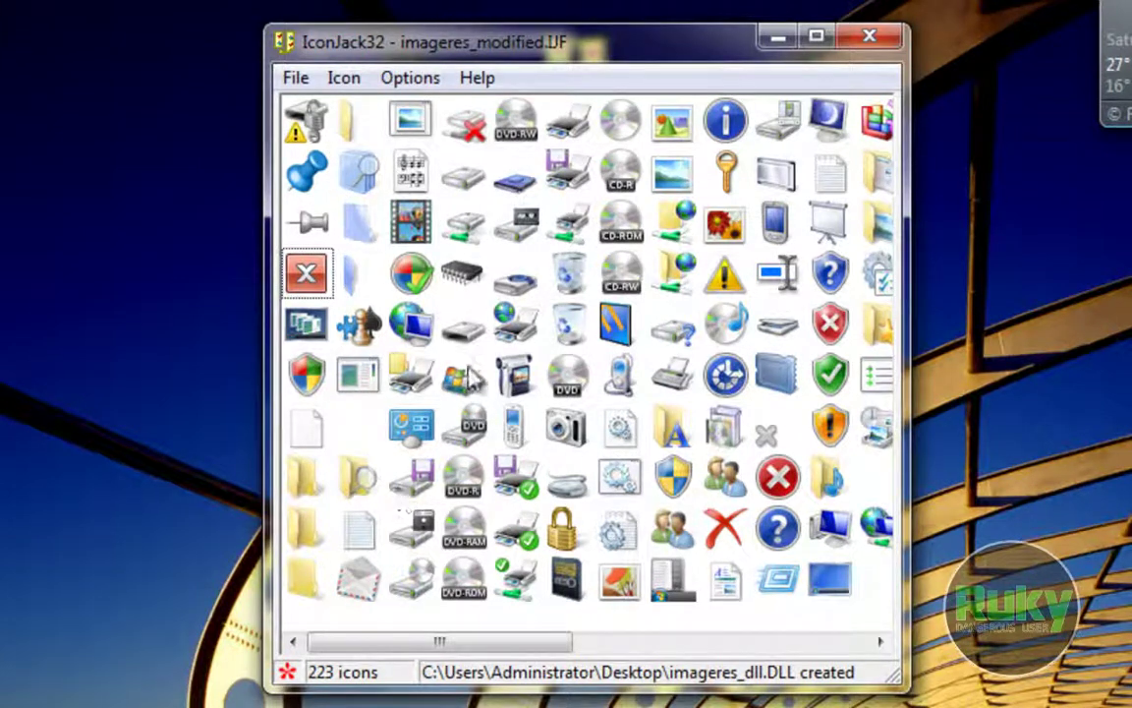
{"action": "left_click", "coordinate": [359, 172]}
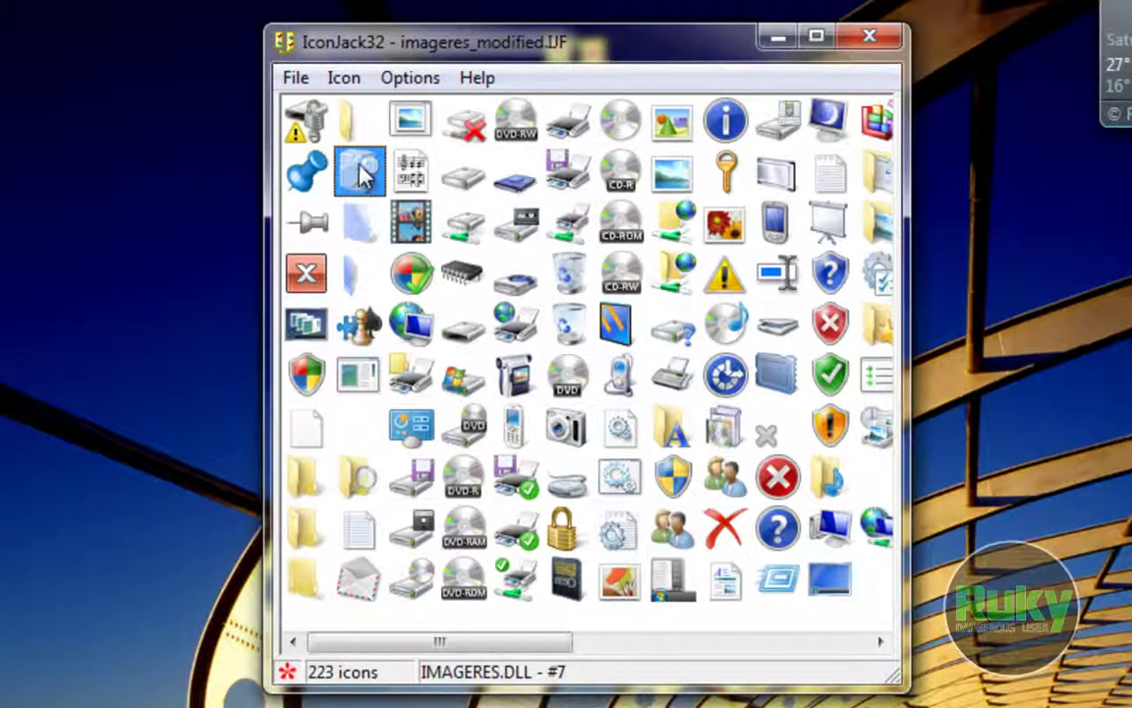
{"action": "left_click", "coordinate": [346, 81]}
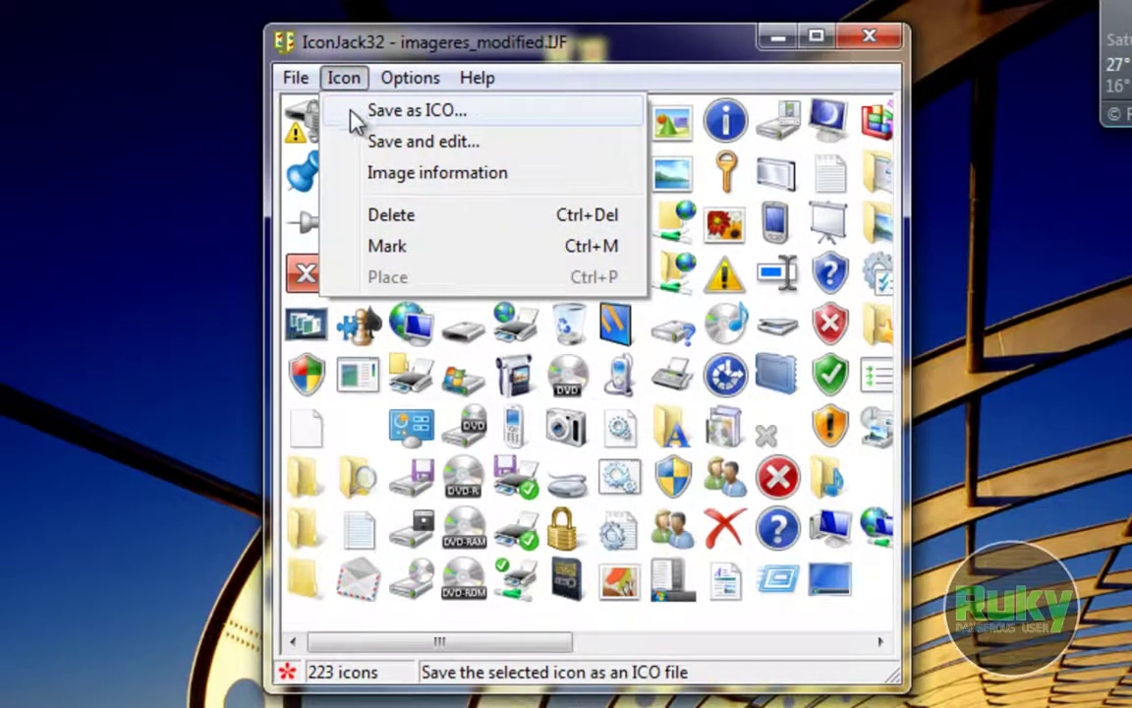
{"action": "left_click", "coordinate": [381, 114]}
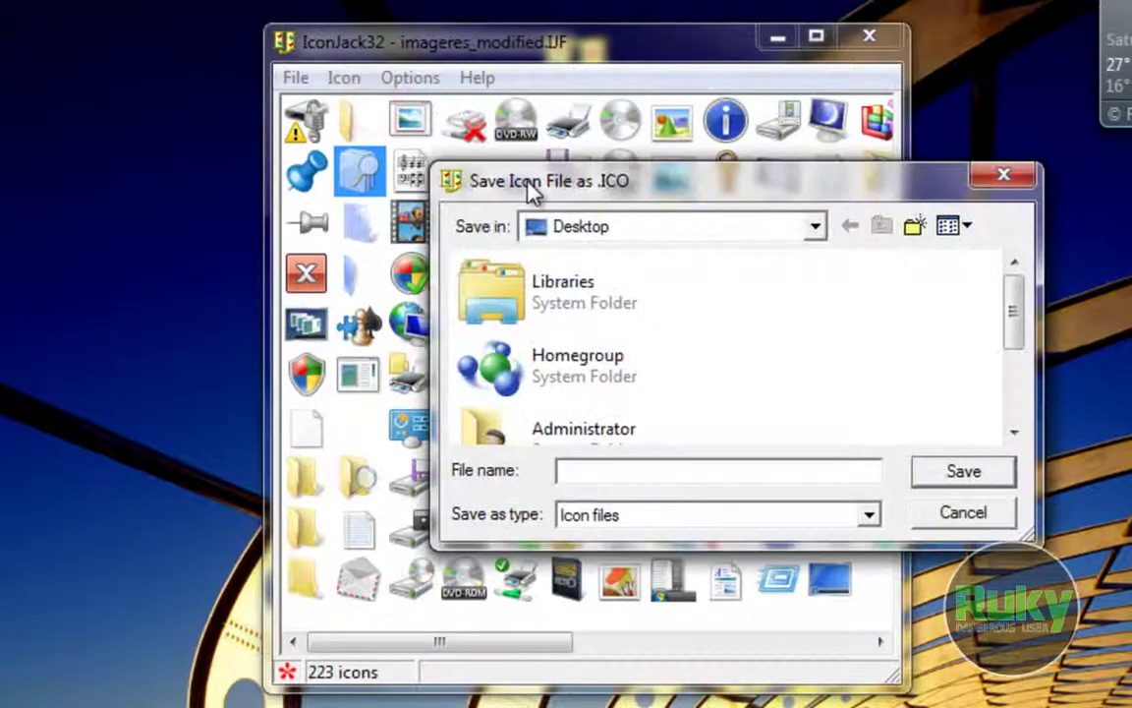
{"action": "left_click_drag", "start_coordinate": [531, 189], "coordinate": [544, 175]}
{"action": "left_click_drag", "start_coordinate": [1018, 278], "coordinate": [637, 435]}
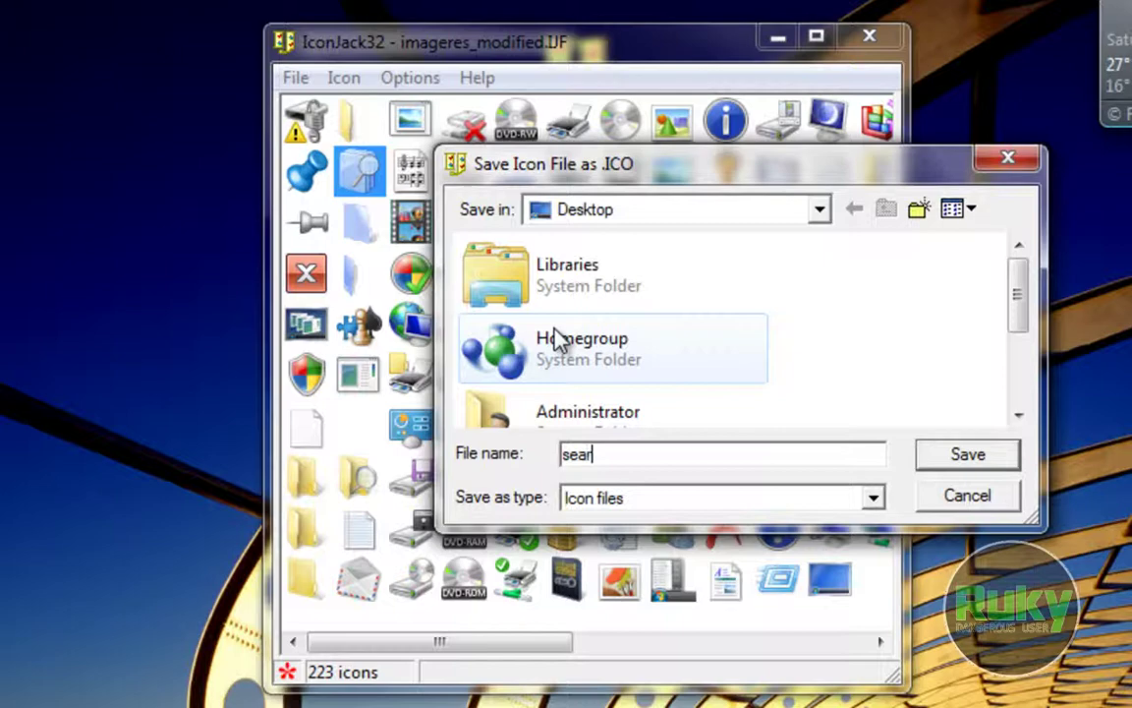
{"action": "left_click", "coordinate": [988, 466]}
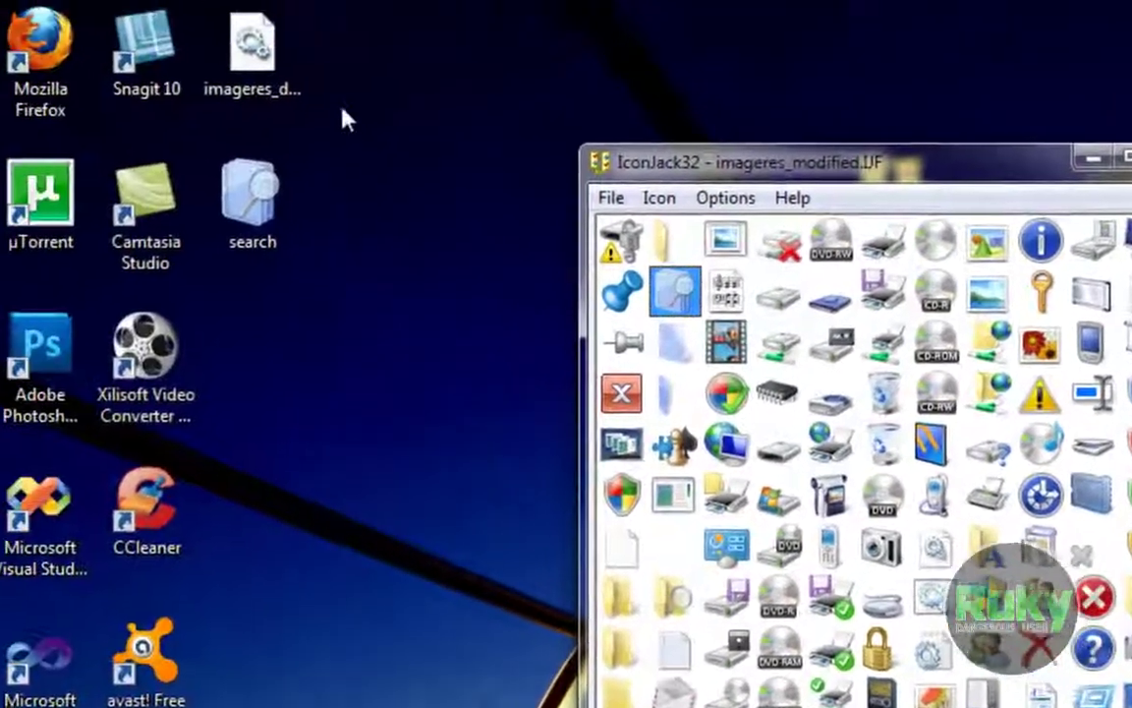
Preview search.ICO from the desktop, then close the preview.
{"action": "left_click_drag", "start_coordinate": [344, 120], "coordinate": [335, 168]}
{"action": "left_click", "coordinate": [253, 202]}
{"action": "double_click", "coordinate": [265, 207]}
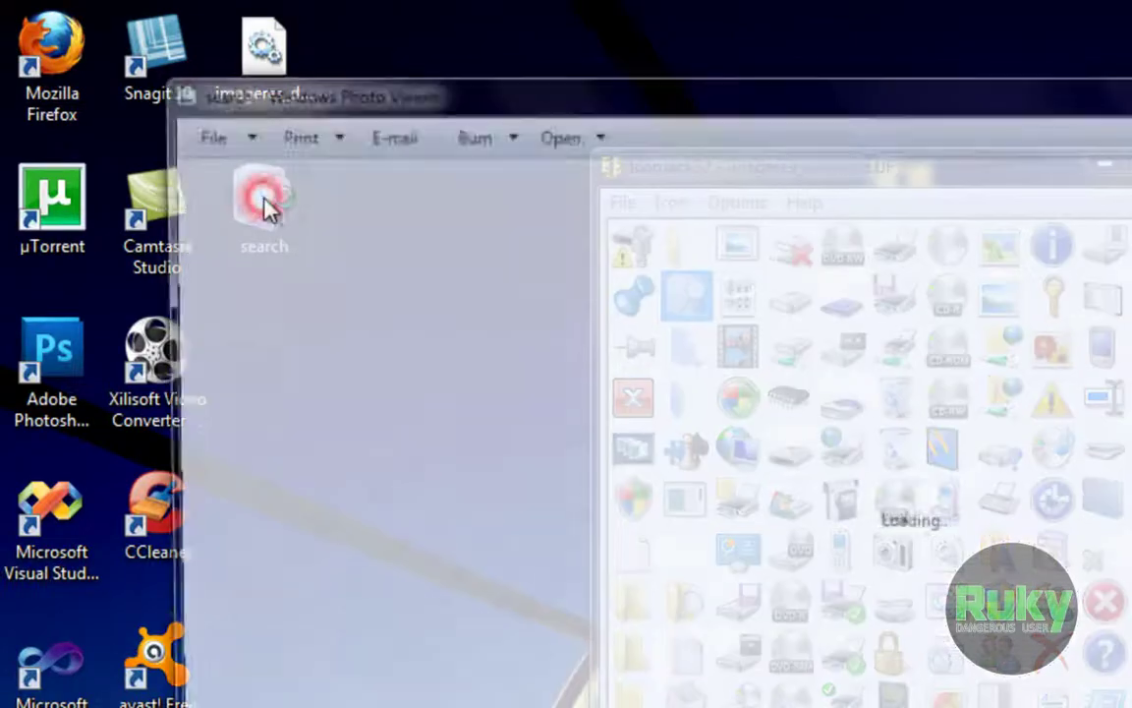
{"action": "key", "text": "alt+F4"}
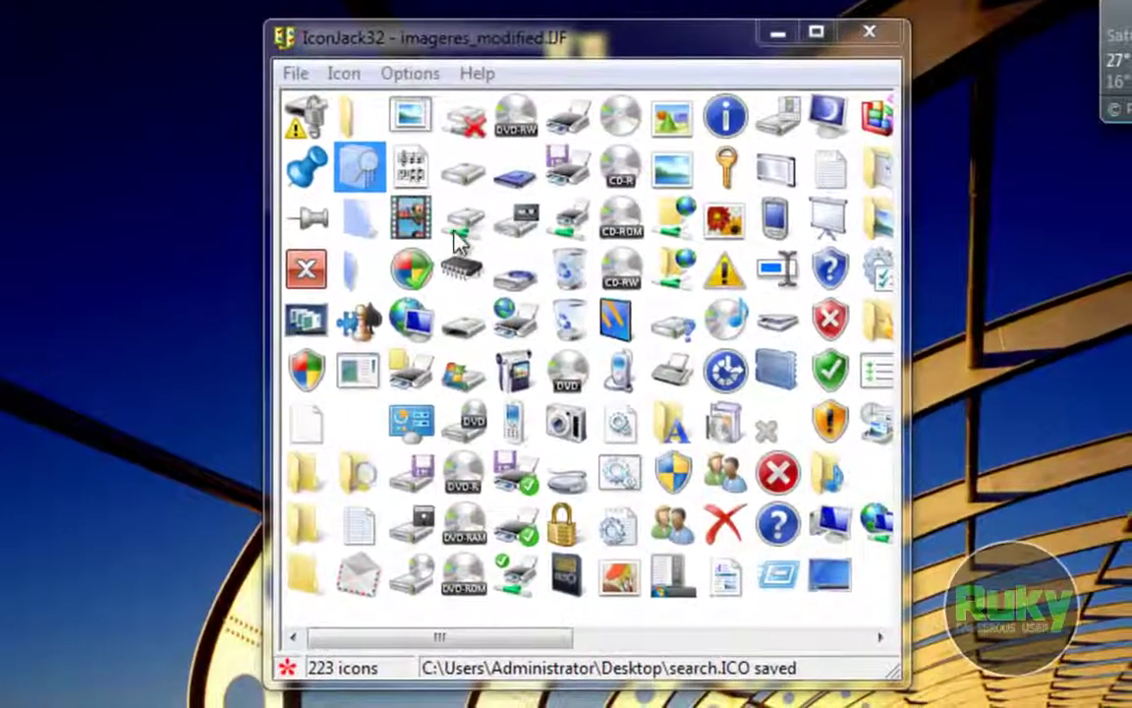
Save drive icon #27 to the Desktop as local disk.ICO, then close the photo viewer.
{"action": "left_click", "coordinate": [464, 173]}
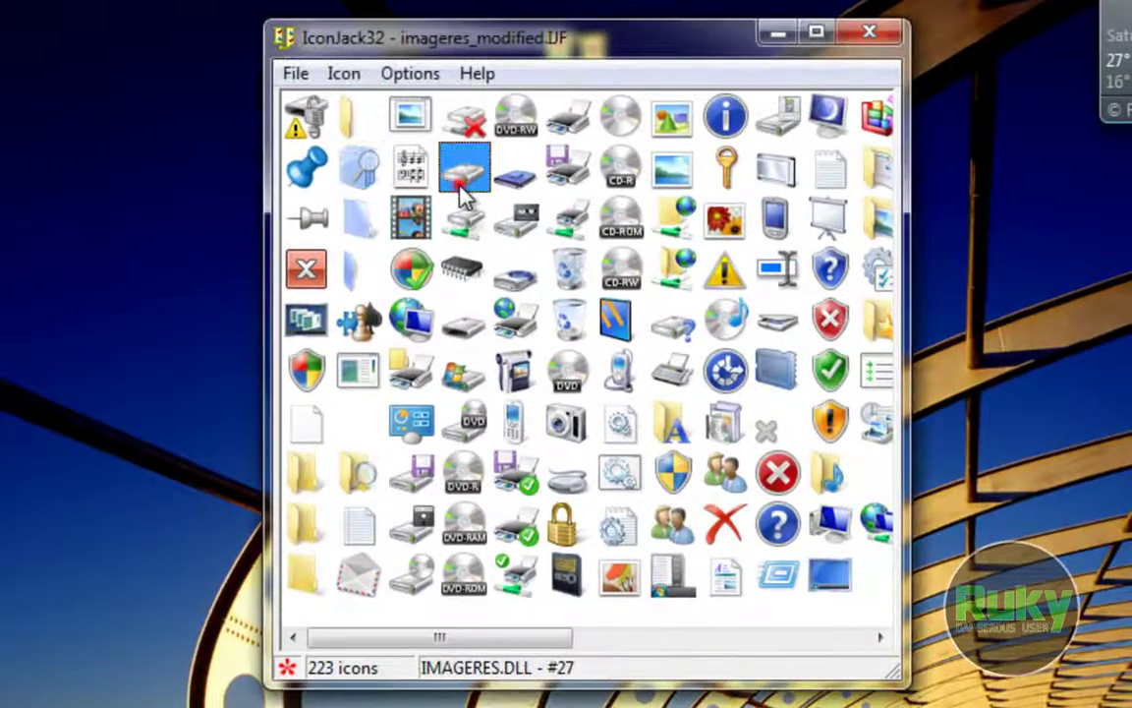
{"action": "left_click", "coordinate": [352, 75]}
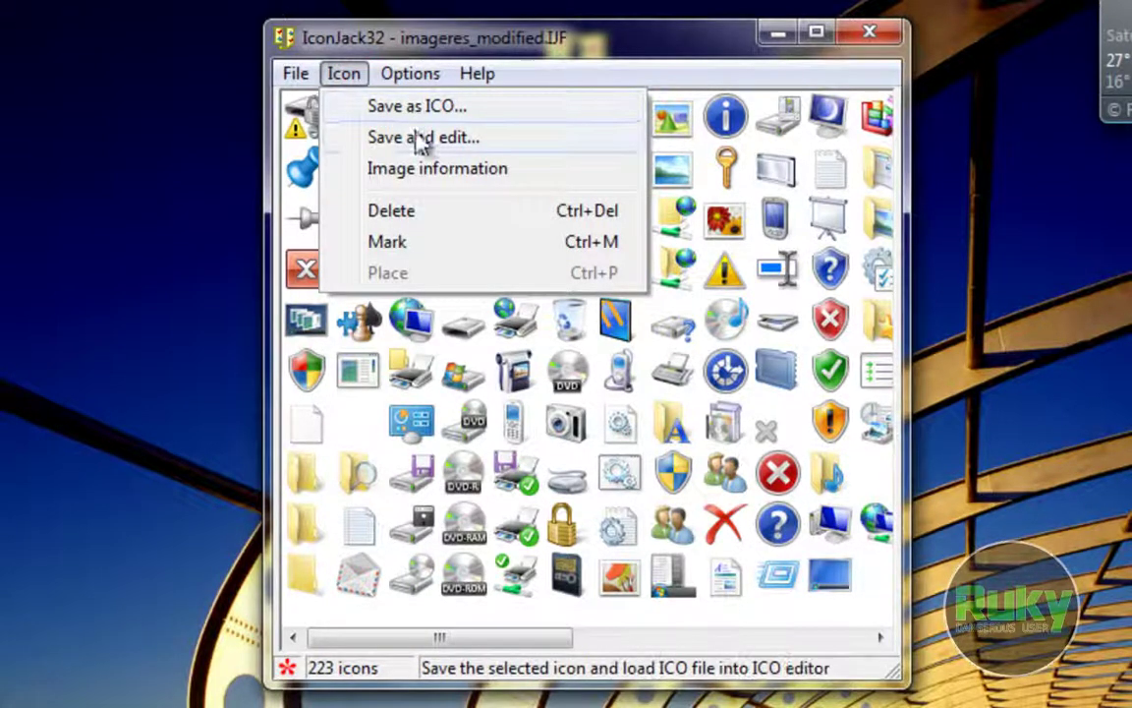
{"action": "left_click", "coordinate": [460, 140]}
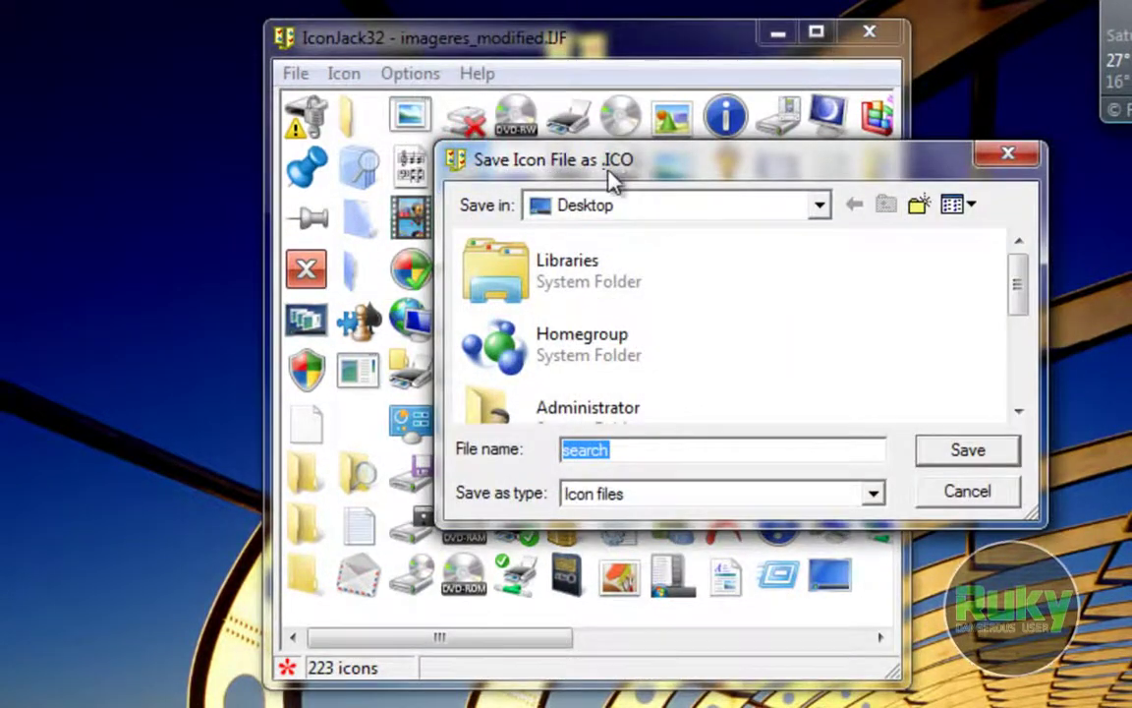
{"action": "left_click_drag", "start_coordinate": [608, 175], "coordinate": [748, 136]}
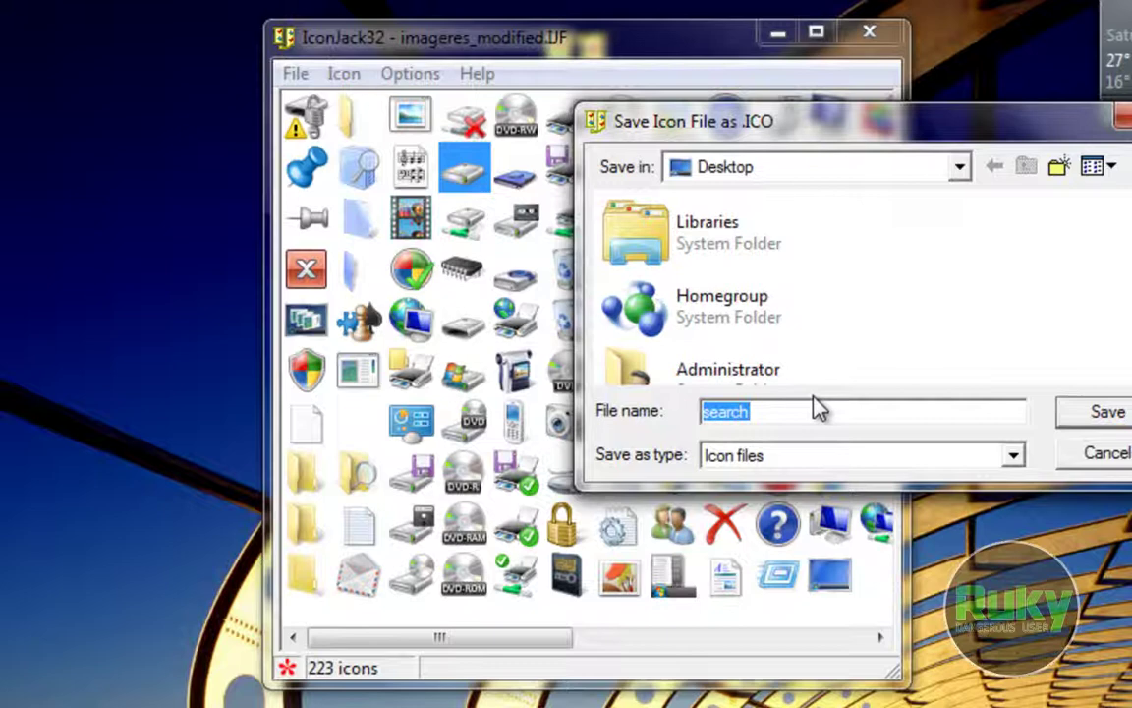
{"action": "type", "text": "local "}
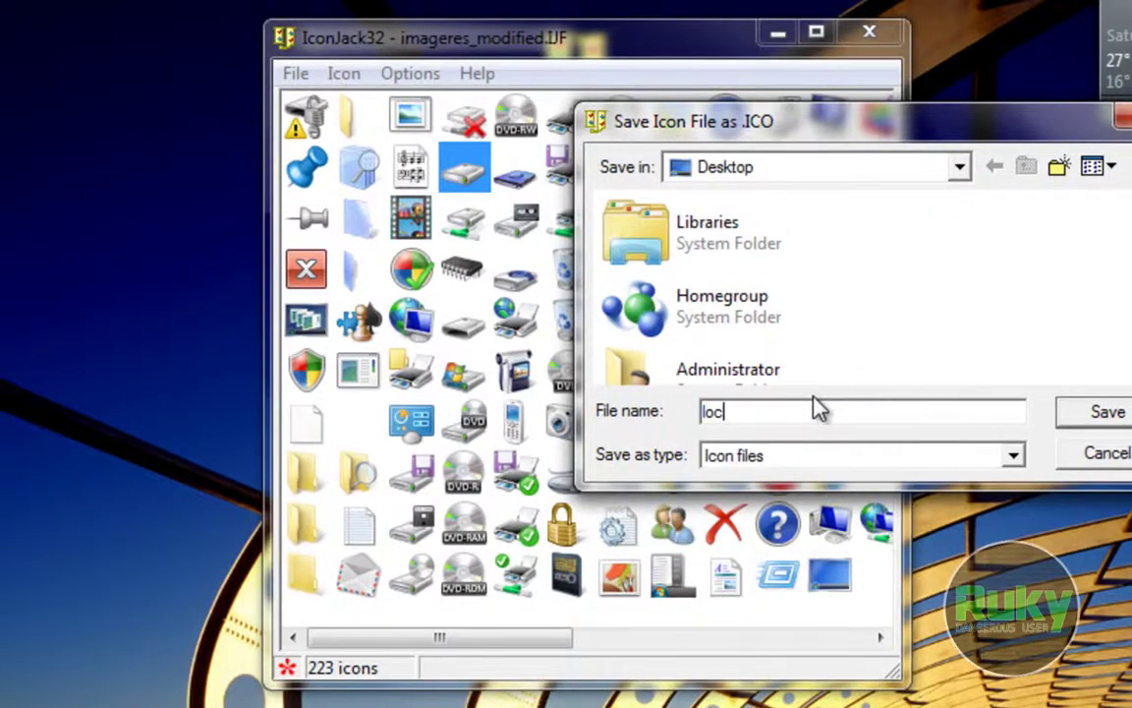
{"action": "type", "text": "disk"}
{"action": "left_click", "coordinate": [1103, 421]}
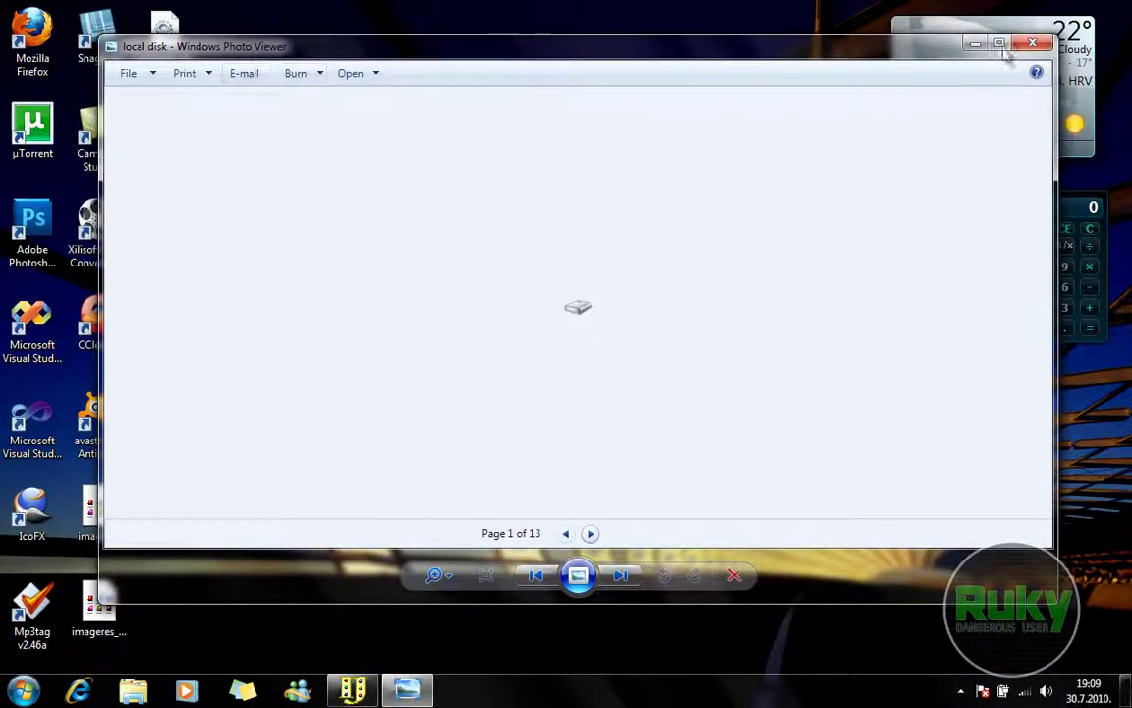
{"action": "left_click", "coordinate": [1032, 45]}
Show the image information for camera icon #52 and review its 48x48 to 16x16 sizes.
{"action": "left_click", "coordinate": [409, 124]}
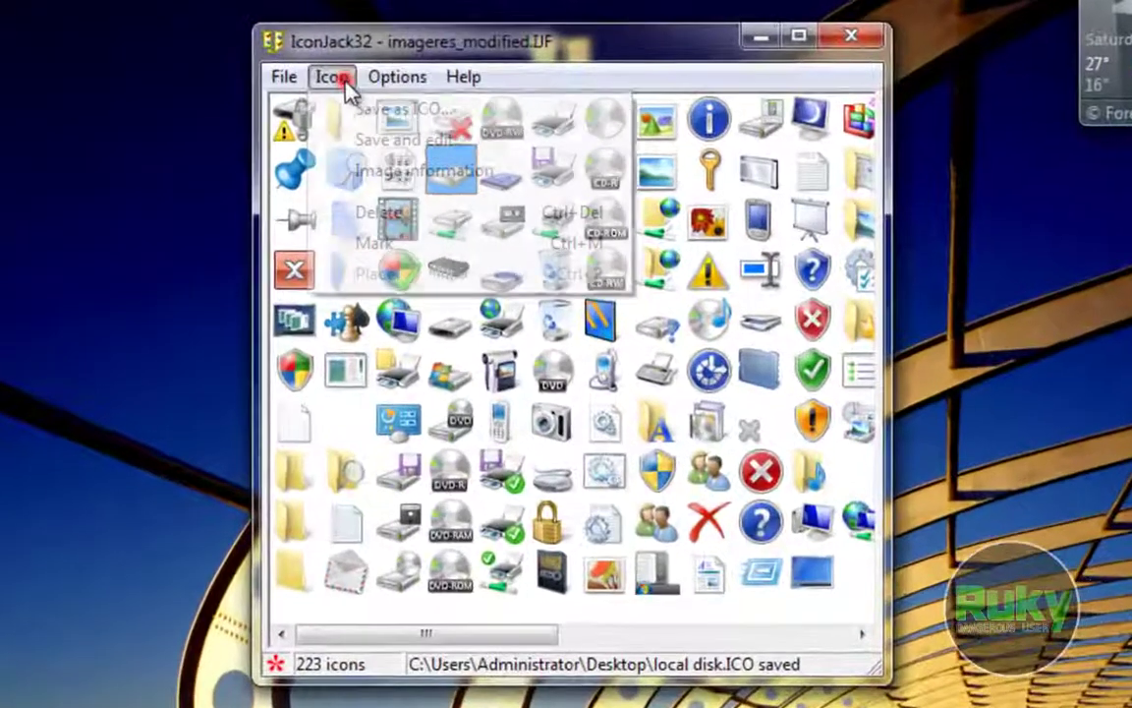
{"action": "left_click", "coordinate": [553, 420]}
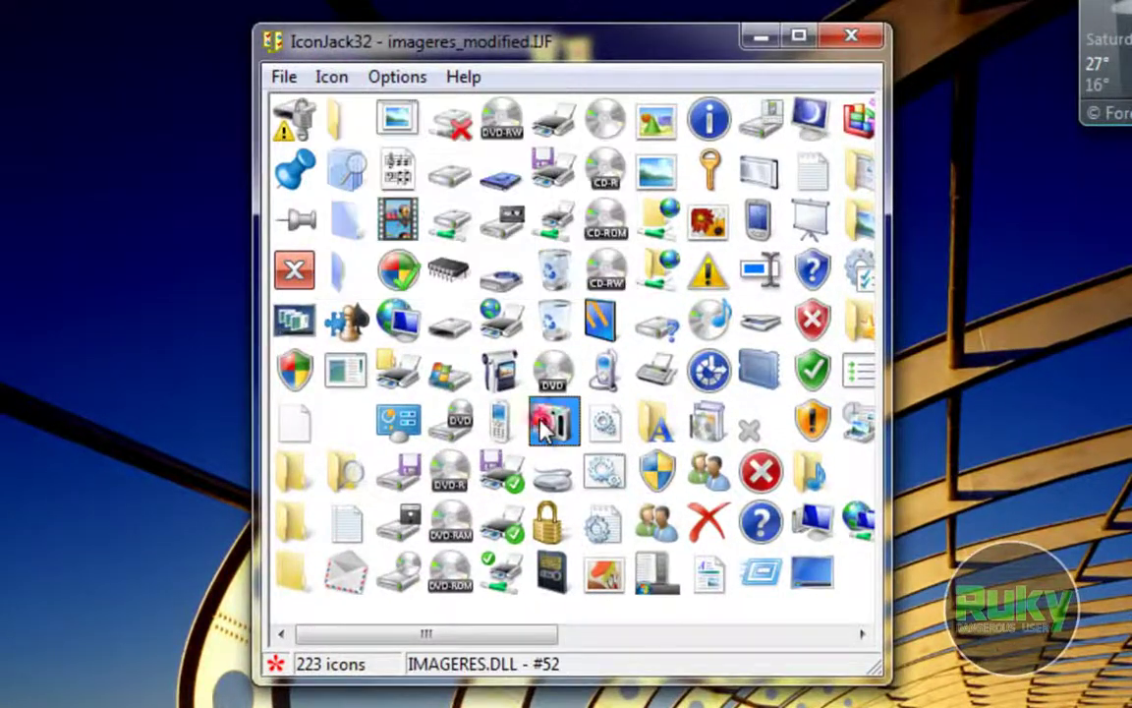
{"action": "left_click", "coordinate": [332, 79]}
{"action": "left_click", "coordinate": [359, 170]}
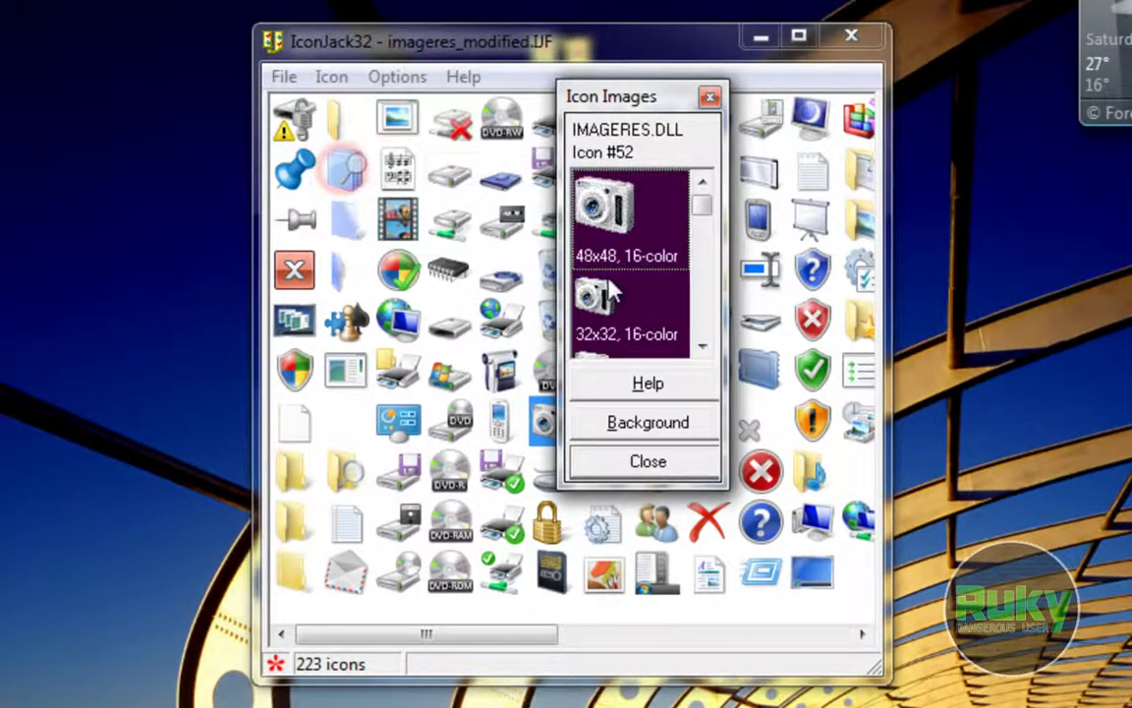
{"action": "left_click_drag", "start_coordinate": [702, 212], "coordinate": [708, 295]}
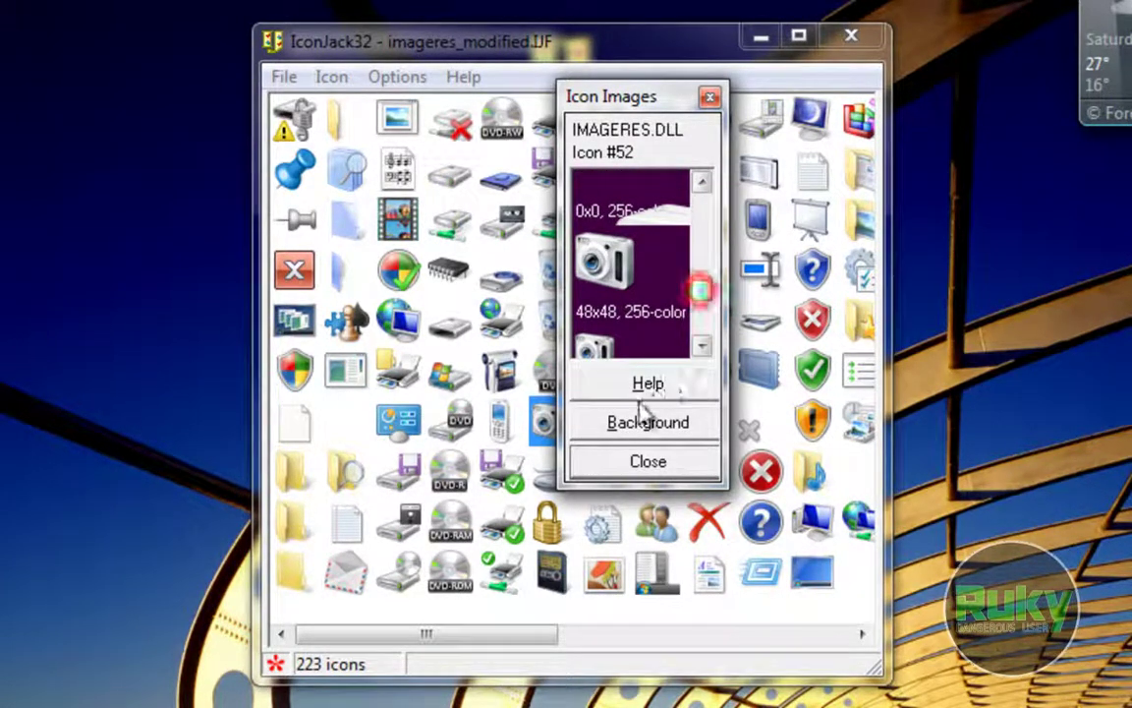
Change the camera icon's preview background to green and close the image details.
{"action": "left_click", "coordinate": [639, 425]}
{"action": "left_click", "coordinate": [513, 243]}
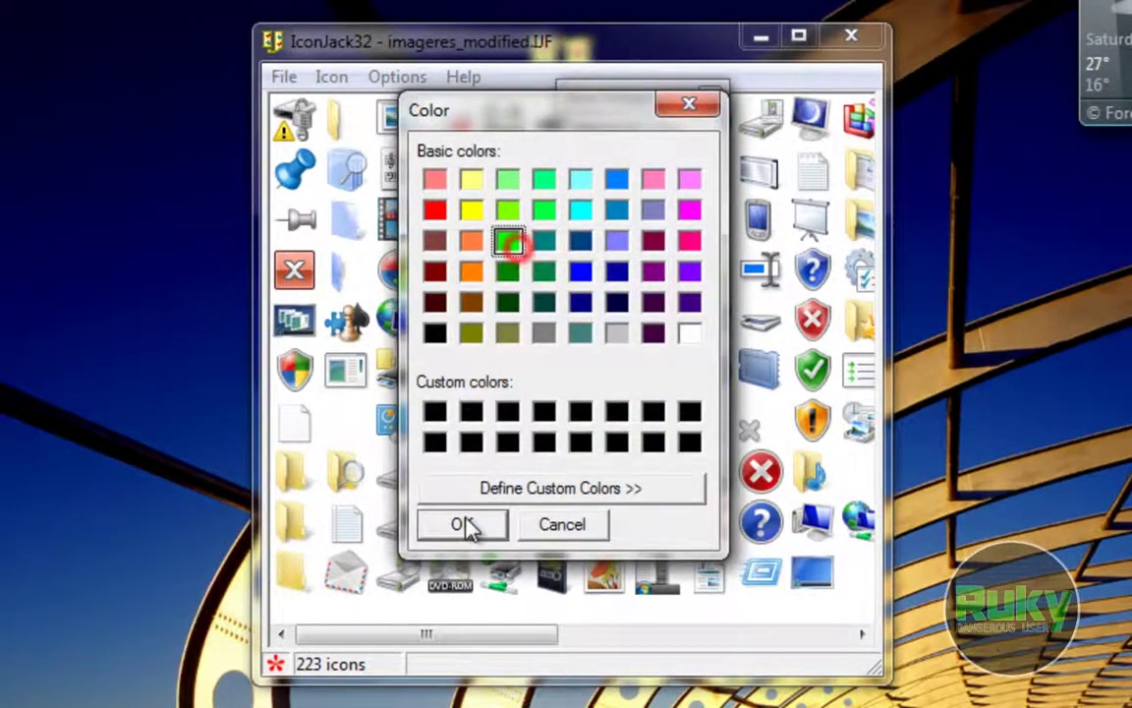
{"action": "left_click", "coordinate": [460, 523]}
{"action": "left_click_drag", "start_coordinate": [708, 293], "coordinate": [702, 175]}
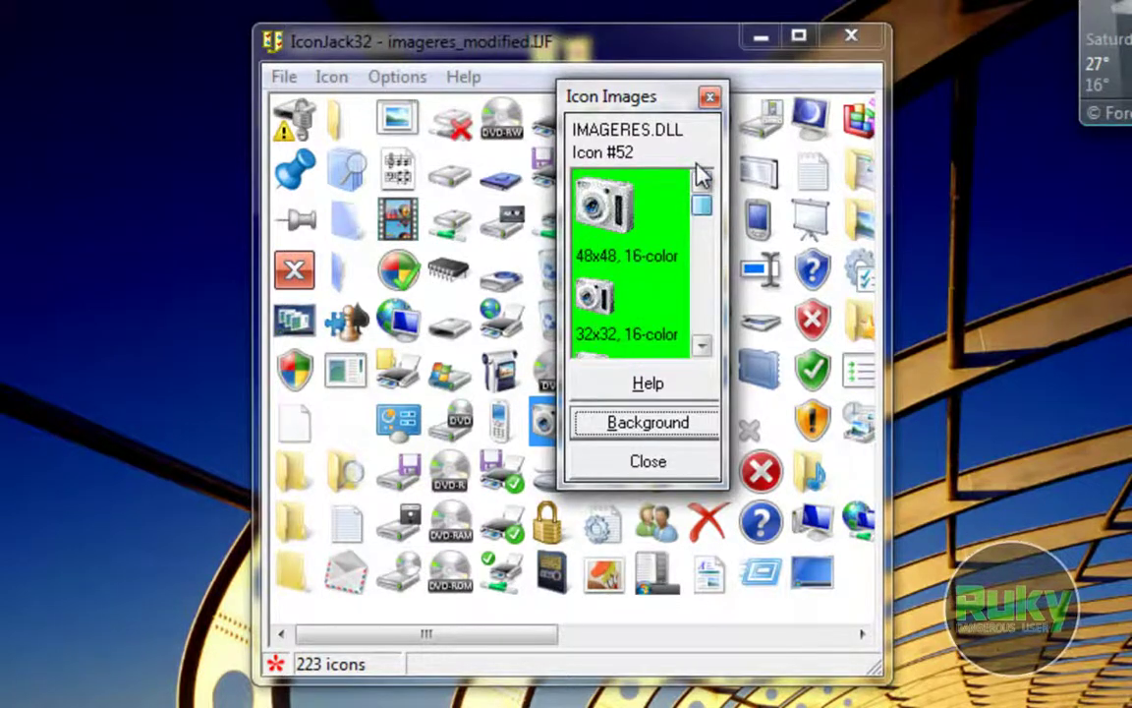
{"action": "left_click", "coordinate": [629, 480]}
Delete the first 79 icons, up to #74, leaving 144 in the collection.
{"action": "left_click", "coordinate": [333, 81]}
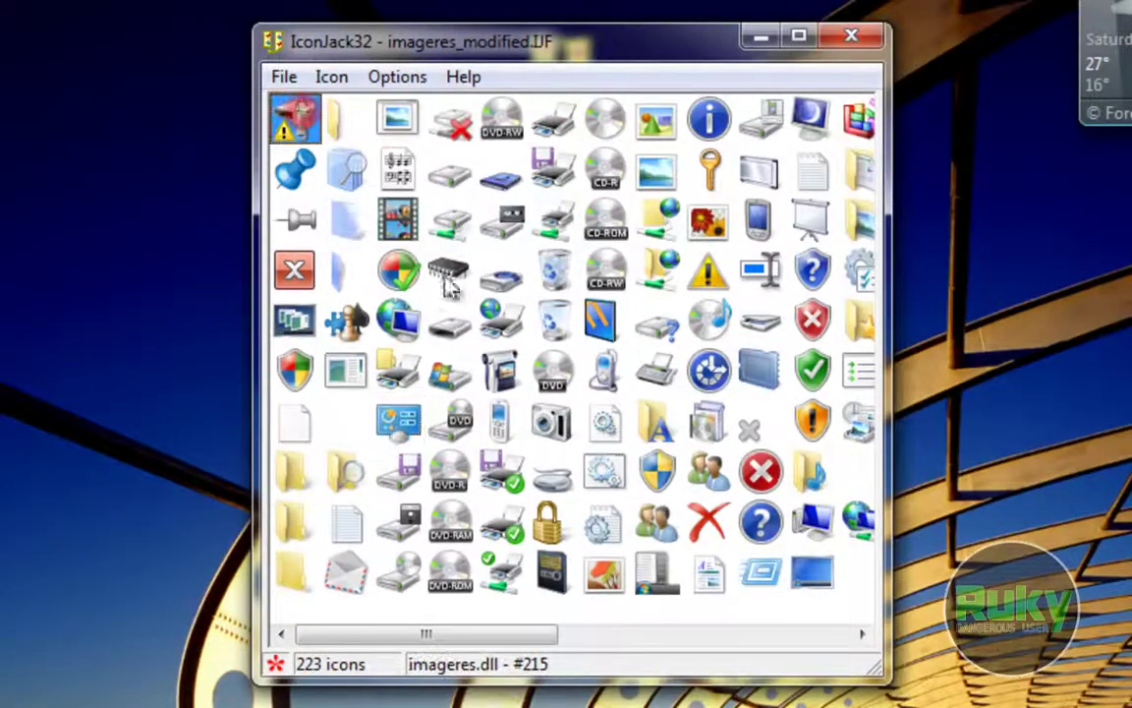
{"action": "left_click", "coordinate": [638, 530], "text": "shift"}
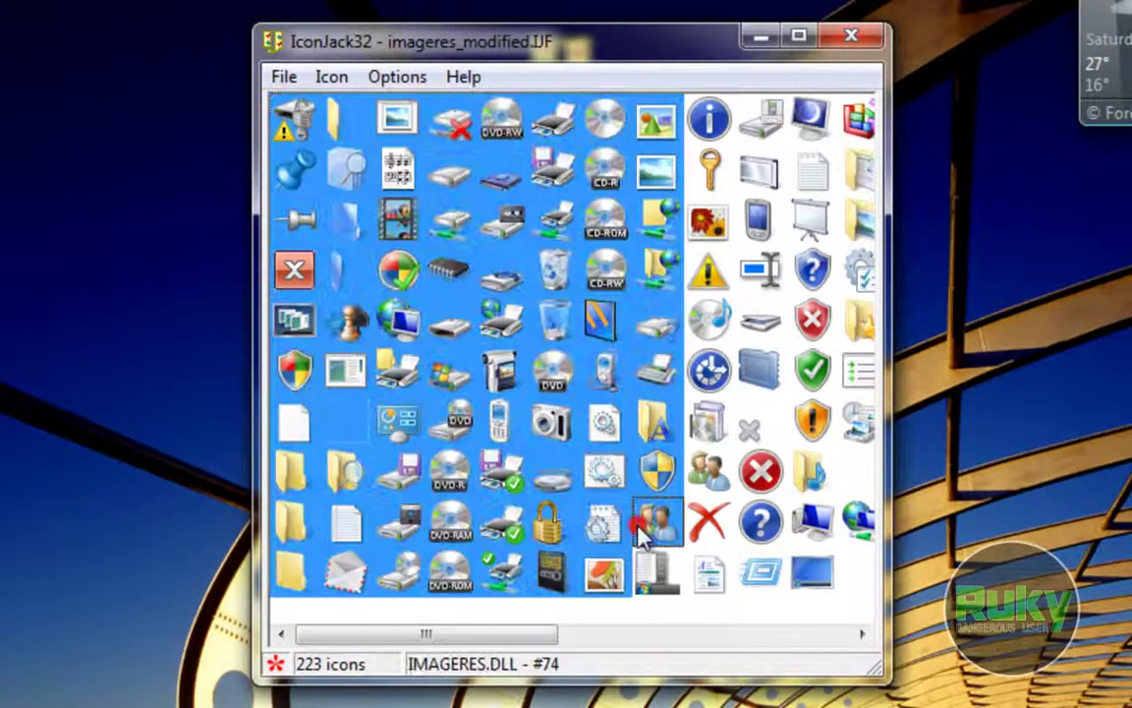
{"action": "left_click", "coordinate": [328, 78]}
{"action": "mouse_move", "coordinate": [397, 76]}
{"action": "mouse_move", "coordinate": [331, 77]}
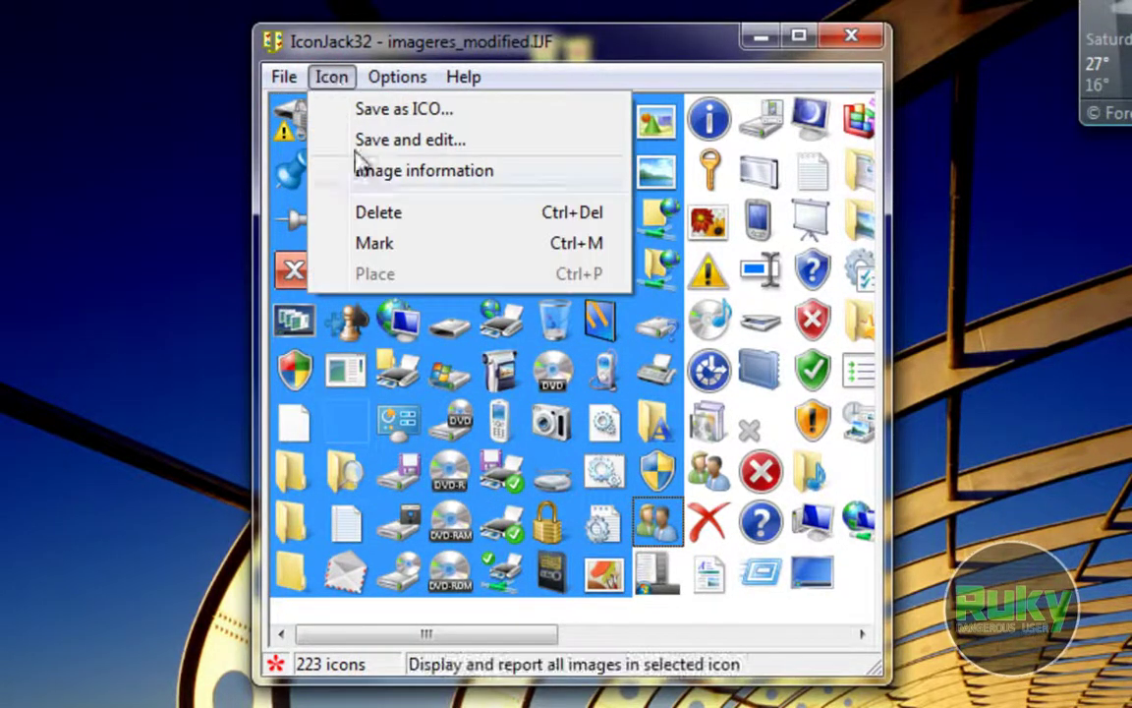
{"action": "left_click", "coordinate": [374, 215]}
Move the first remaining icon to row 3, column 4 using Mark and Place.
{"action": "left_click", "coordinate": [288, 118]}
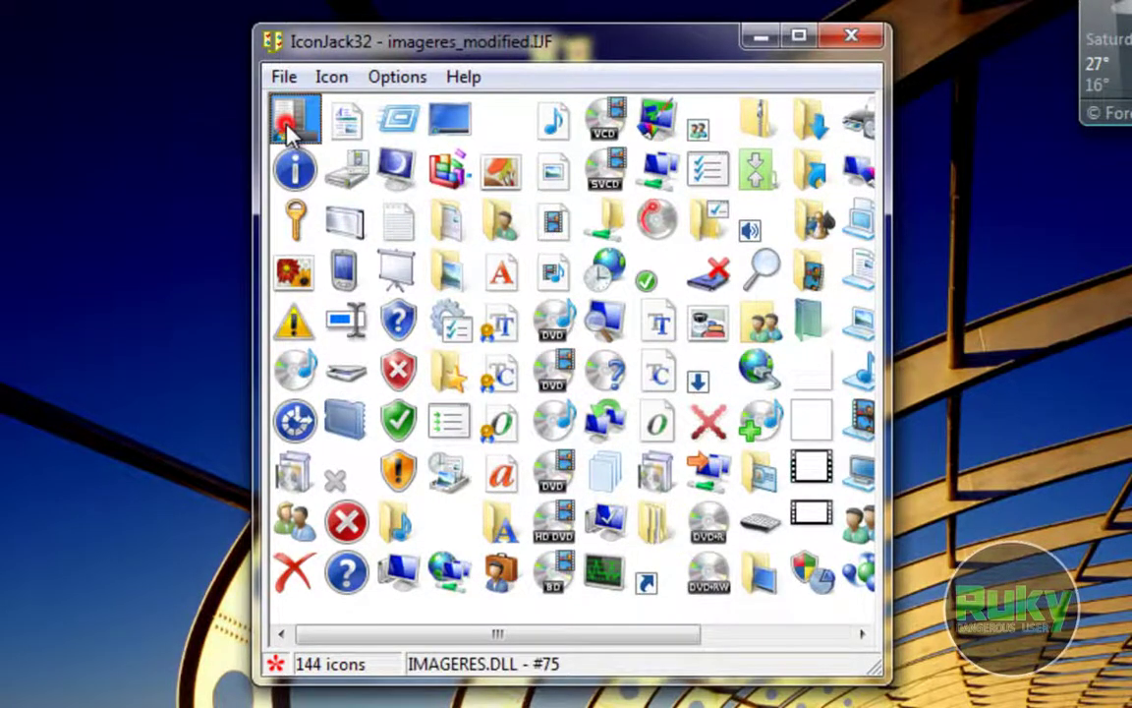
{"action": "left_click", "coordinate": [330, 77]}
{"action": "left_click", "coordinate": [350, 244]}
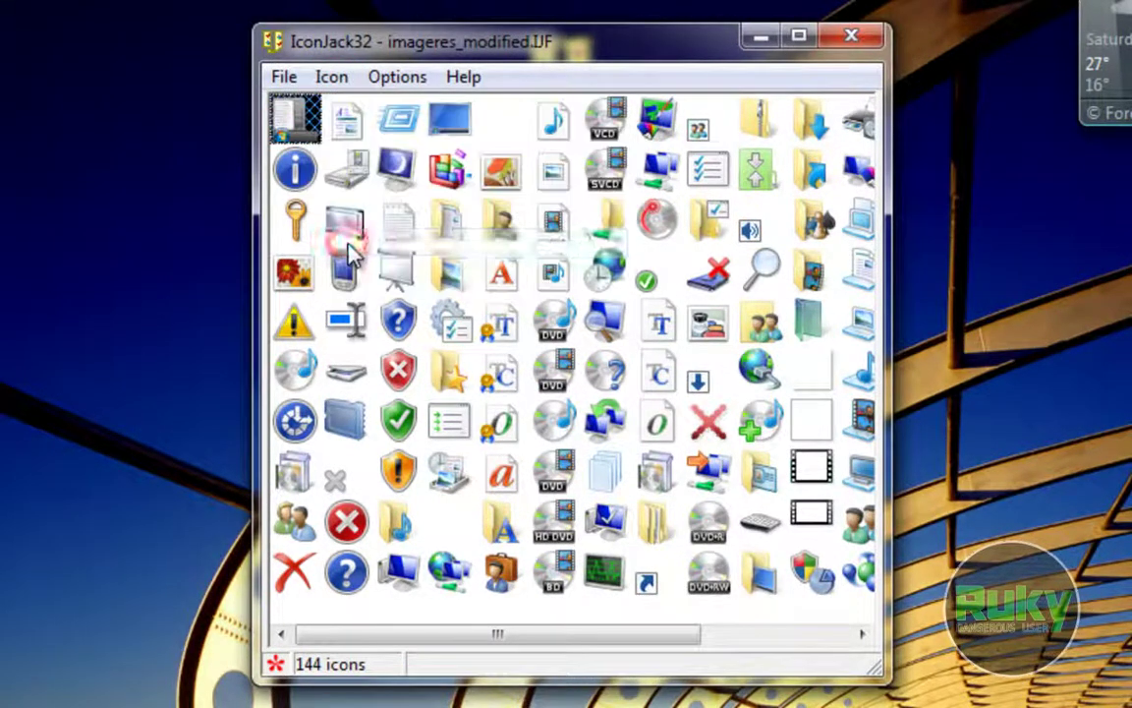
{"action": "left_click", "coordinate": [453, 225]}
{"action": "left_click", "coordinate": [330, 77]}
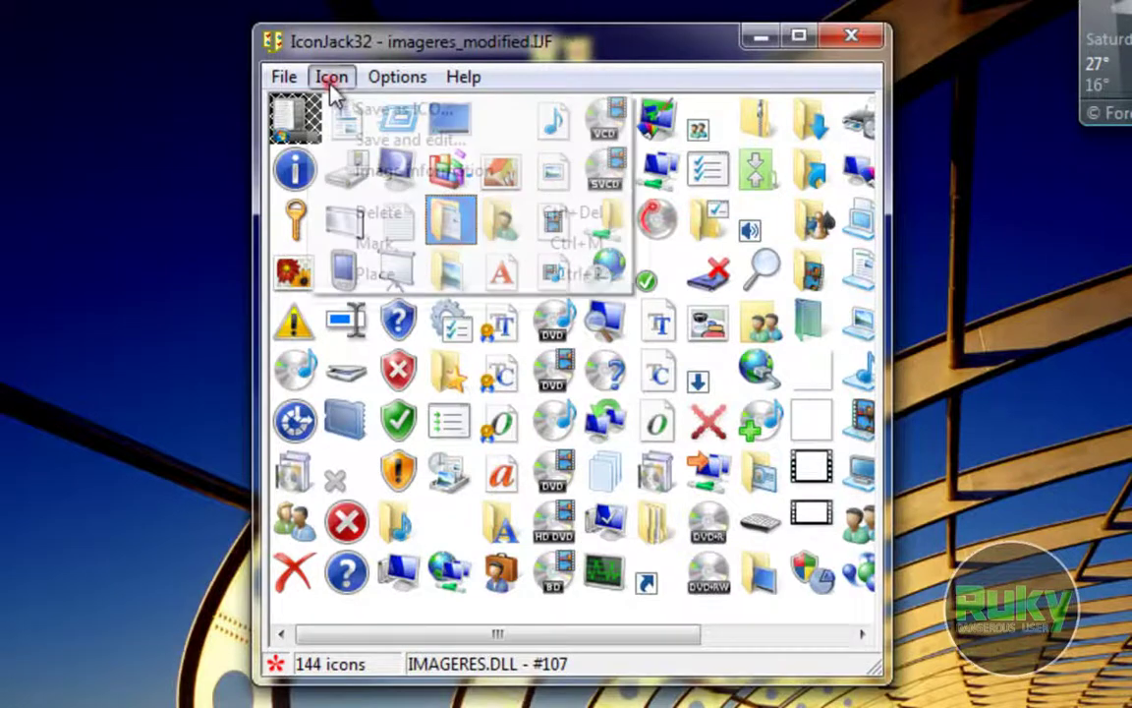
{"action": "left_click", "coordinate": [344, 274]}
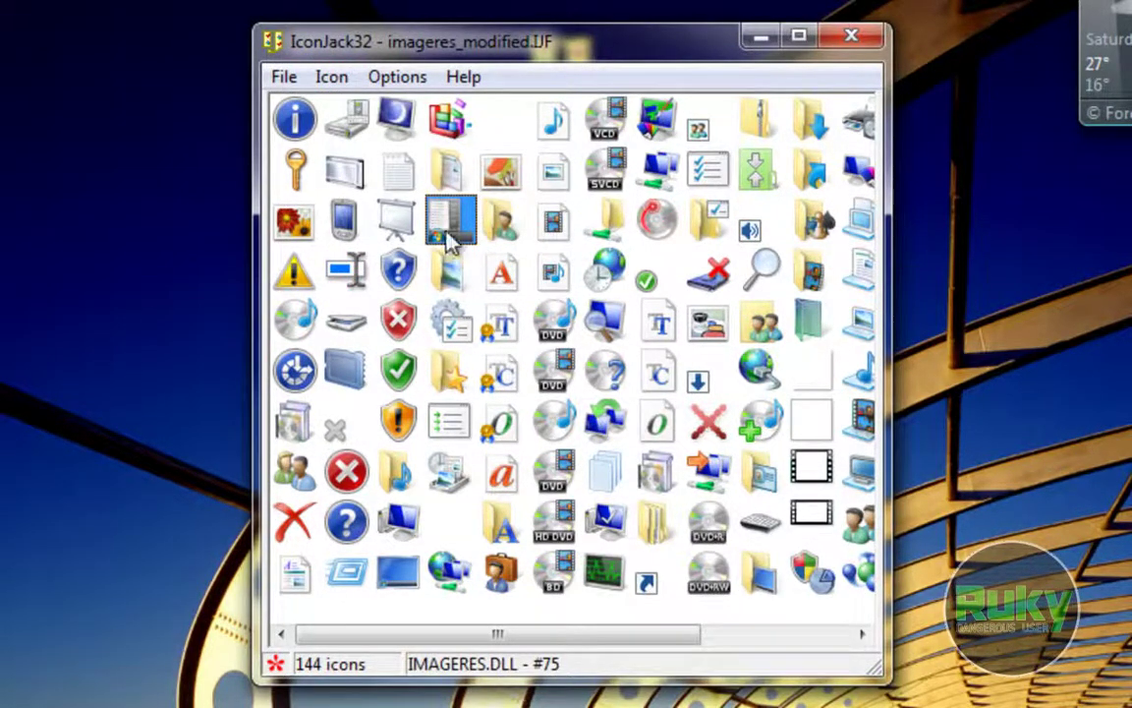
{"action": "left_click", "coordinate": [450, 169]}
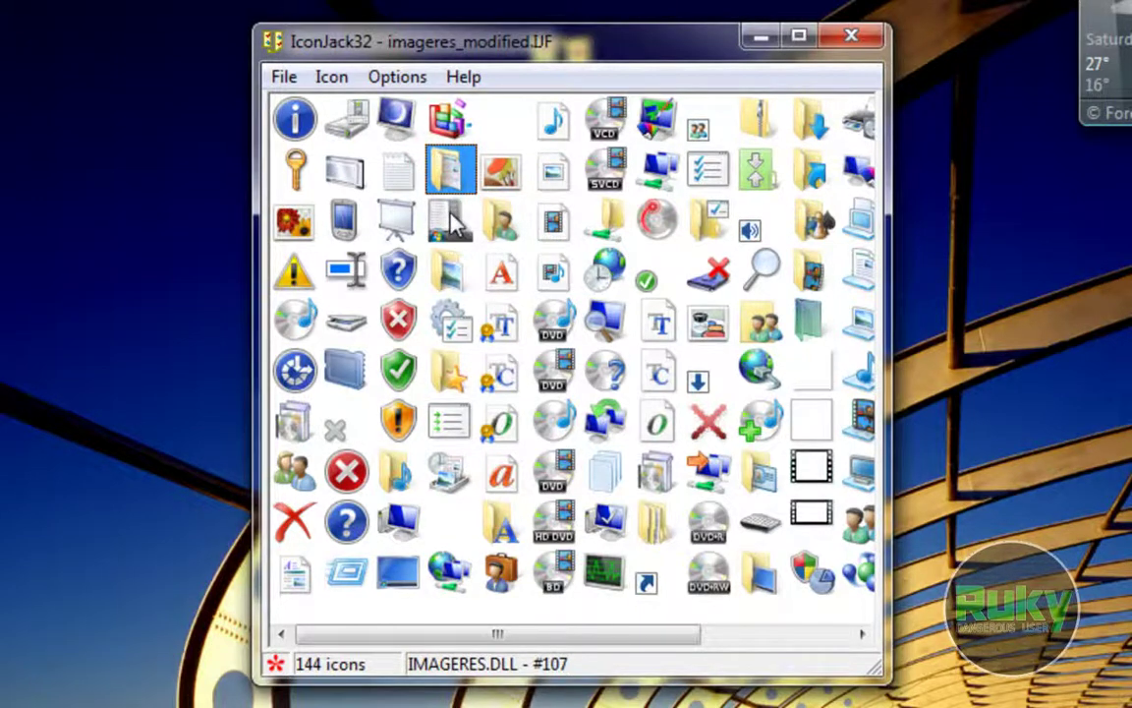
{"action": "left_click", "coordinate": [344, 86]}
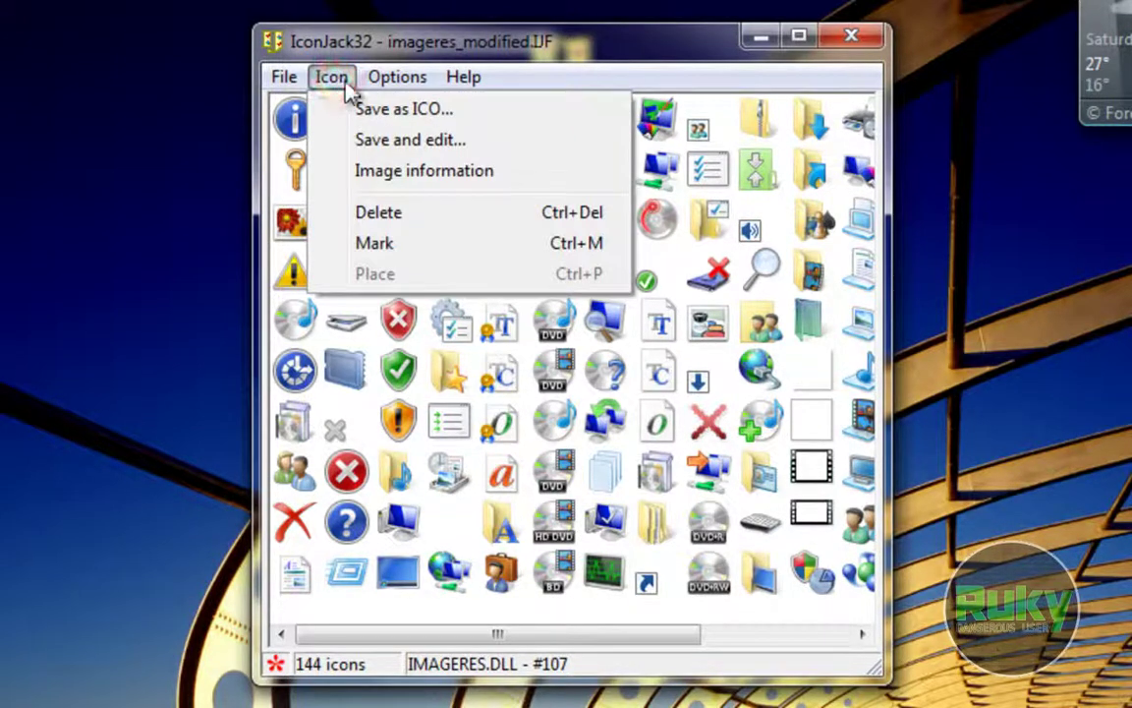
Widen the icon grid spacing to 32 vertical by 41 horizontal.
{"action": "mouse_move", "coordinate": [408, 84]}
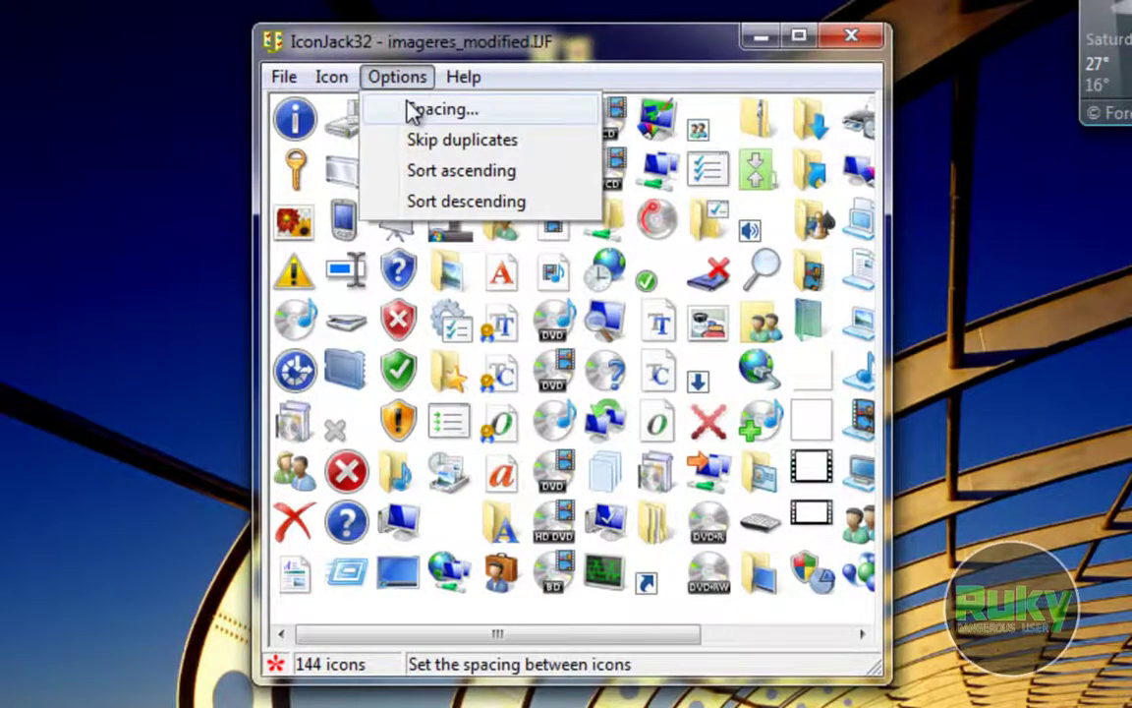
{"action": "left_click", "coordinate": [414, 111]}
{"action": "left_click_drag", "start_coordinate": [790, 313], "coordinate": [857, 333]}
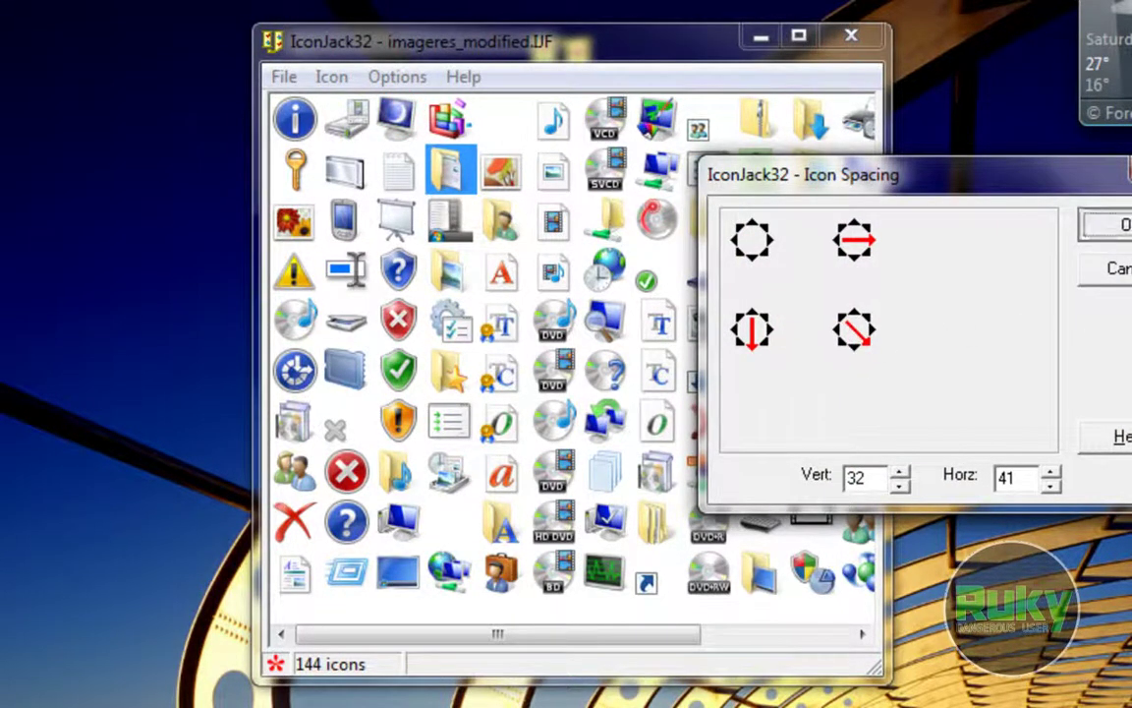
{"action": "left_click", "coordinate": [1109, 225]}
{"action": "left_click_drag", "start_coordinate": [339, 635], "coordinate": [337, 587]}
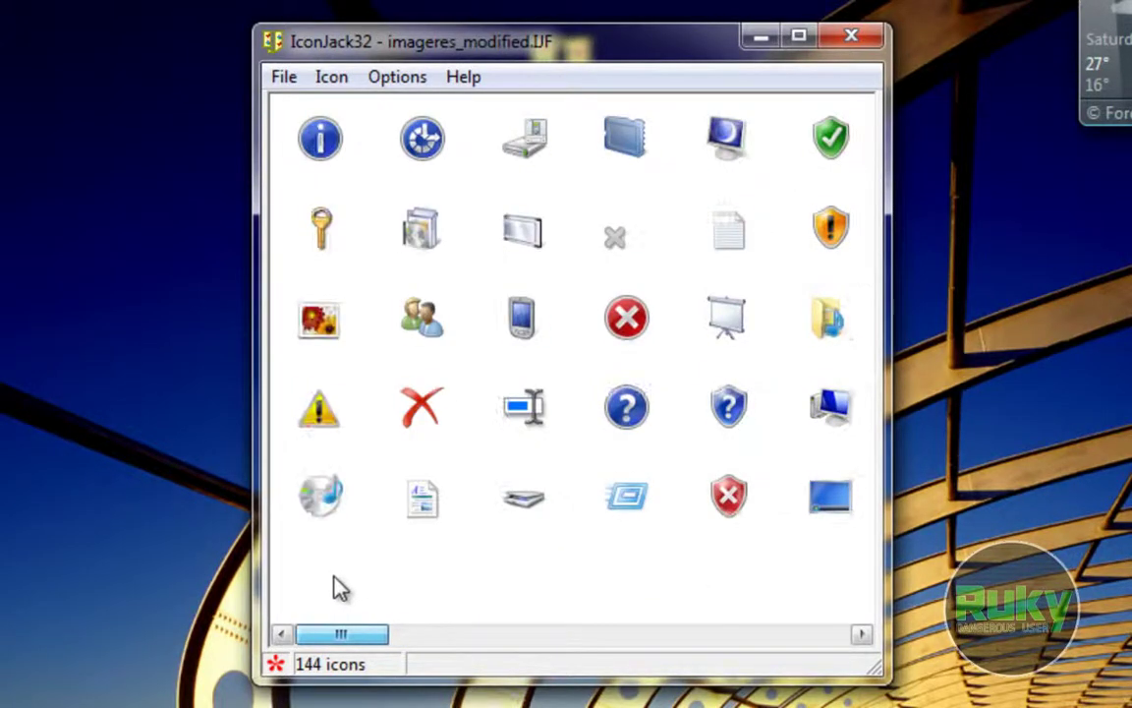
{"action": "left_click", "coordinate": [423, 78]}
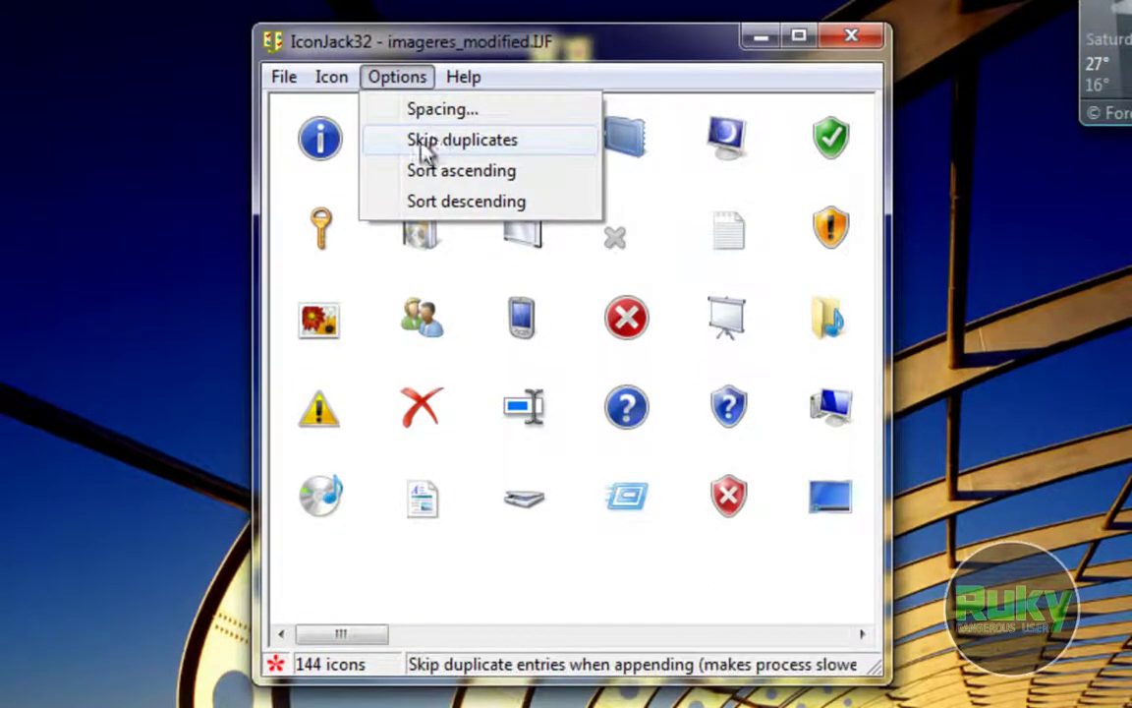
Turn on Skip duplicates in the Options menu.
{"action": "left_click", "coordinate": [531, 35]}
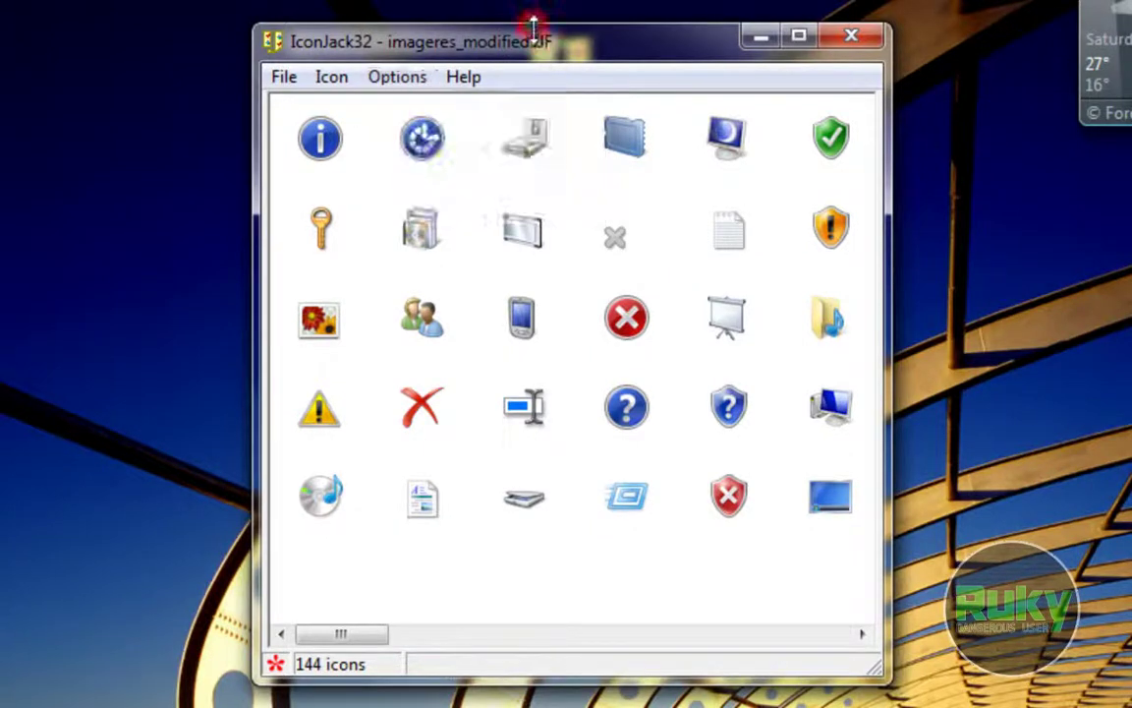
{"action": "left_click", "coordinate": [383, 82]}
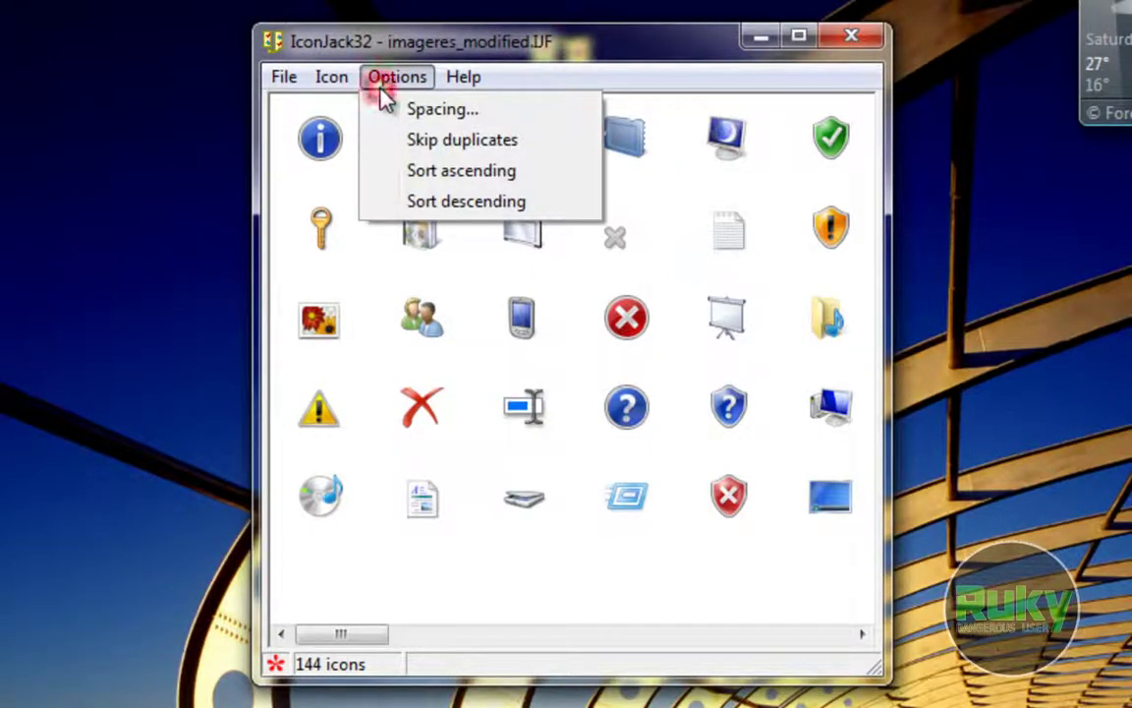
{"action": "left_click", "coordinate": [423, 145]}
{"action": "left_click", "coordinate": [359, 629]}
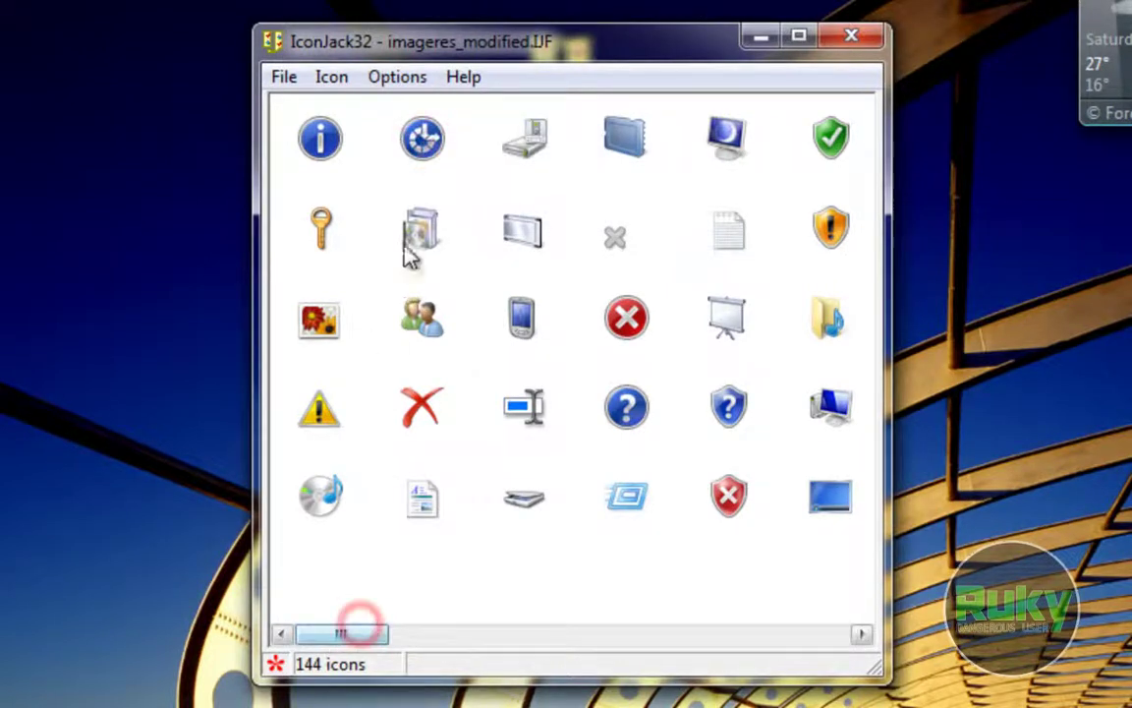
Sort the 144 icons in descending order and shift the window slightly left.
{"action": "left_click", "coordinate": [425, 87]}
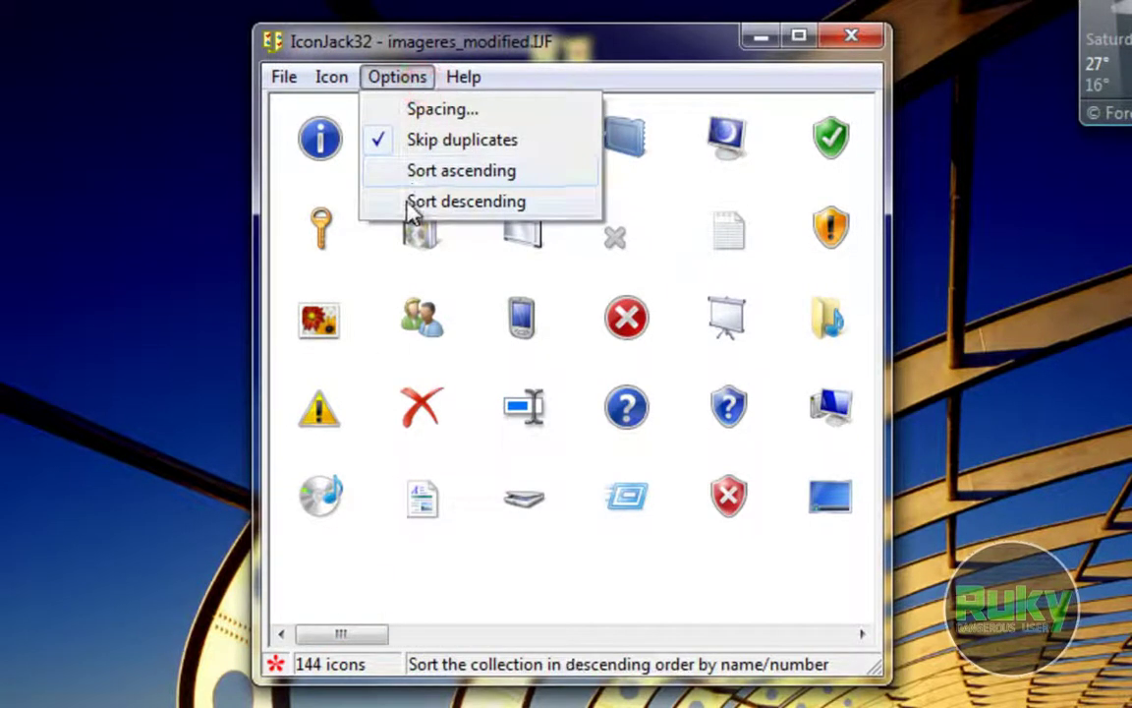
{"action": "left_click", "coordinate": [411, 201]}
{"action": "left_click", "coordinate": [407, 87]}
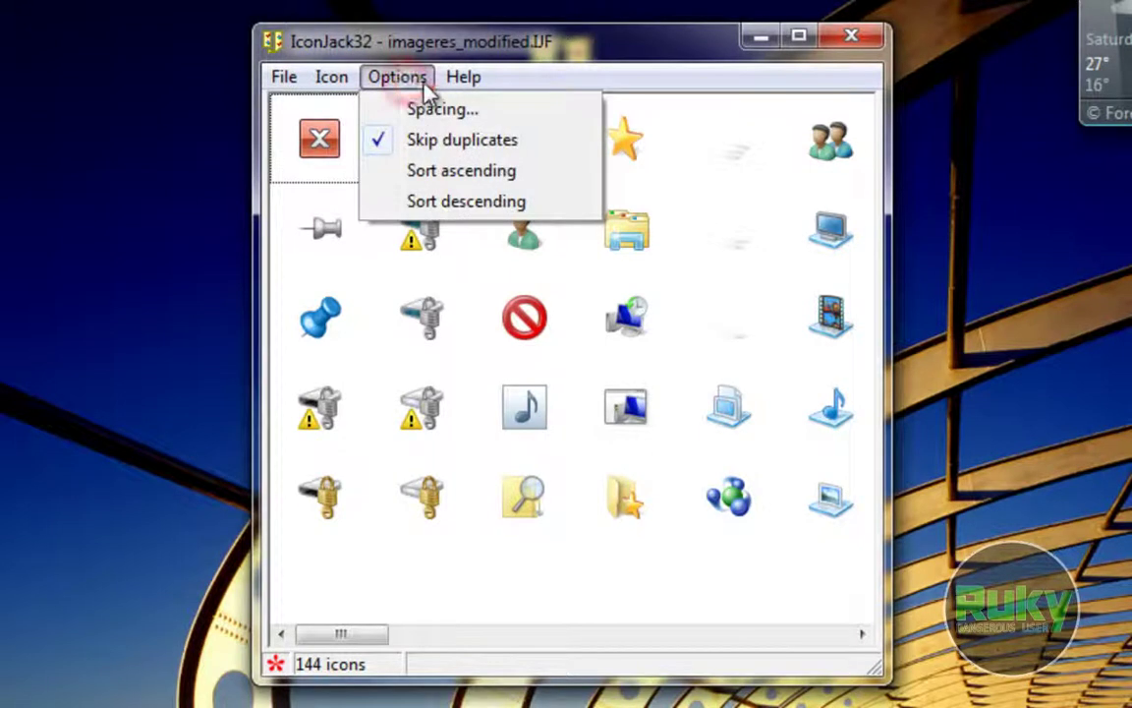
{"action": "left_click", "coordinate": [423, 81]}
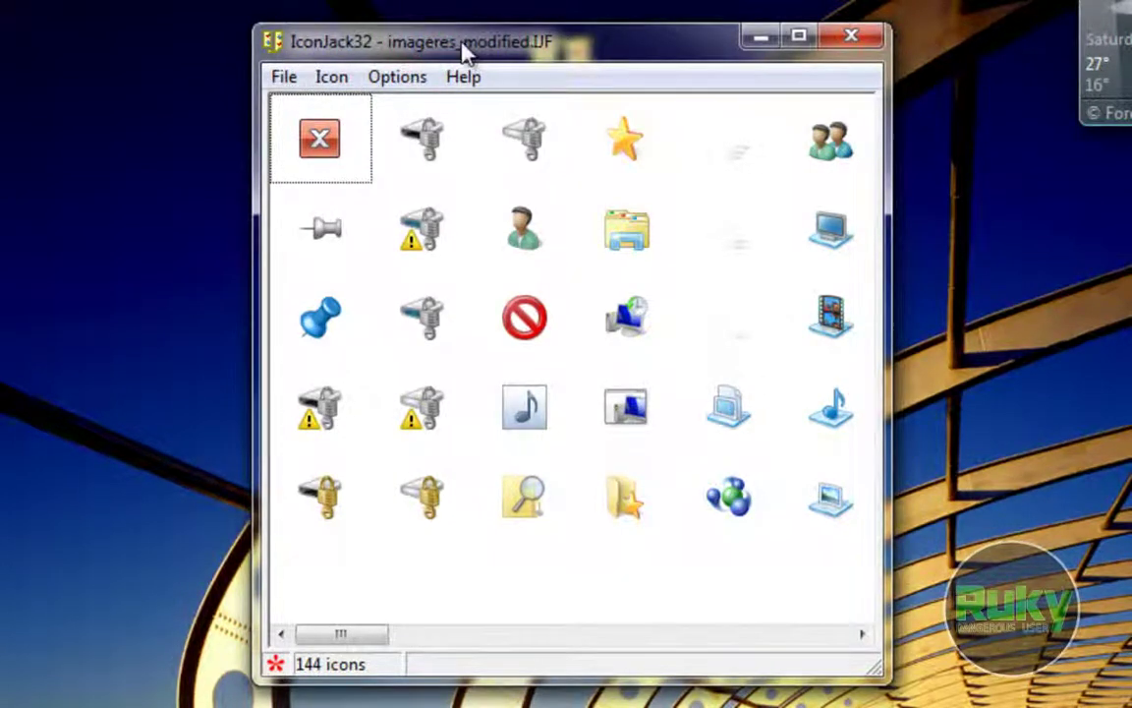
{"action": "left_click_drag", "start_coordinate": [462, 48], "coordinate": [440, 49]}
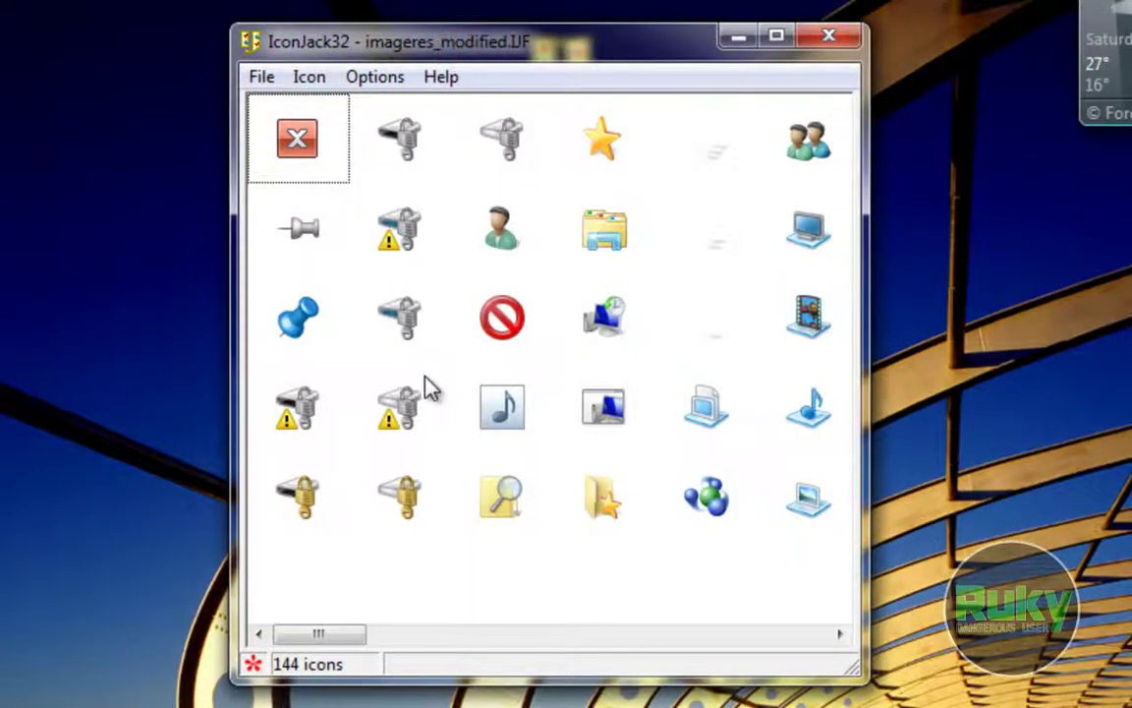